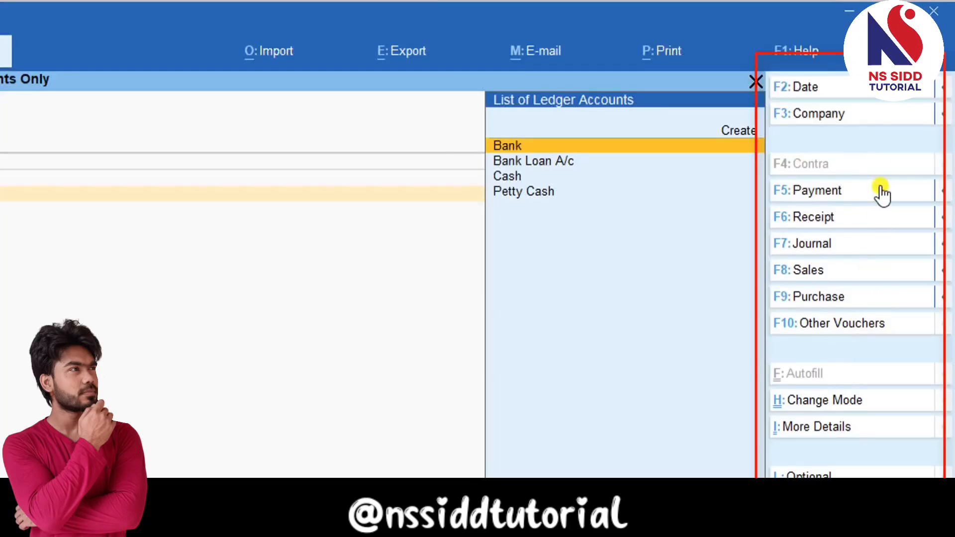
Step: Switch voucher creation to a Receipt voucher and choose Capital as the credited ledger
click(839, 195)
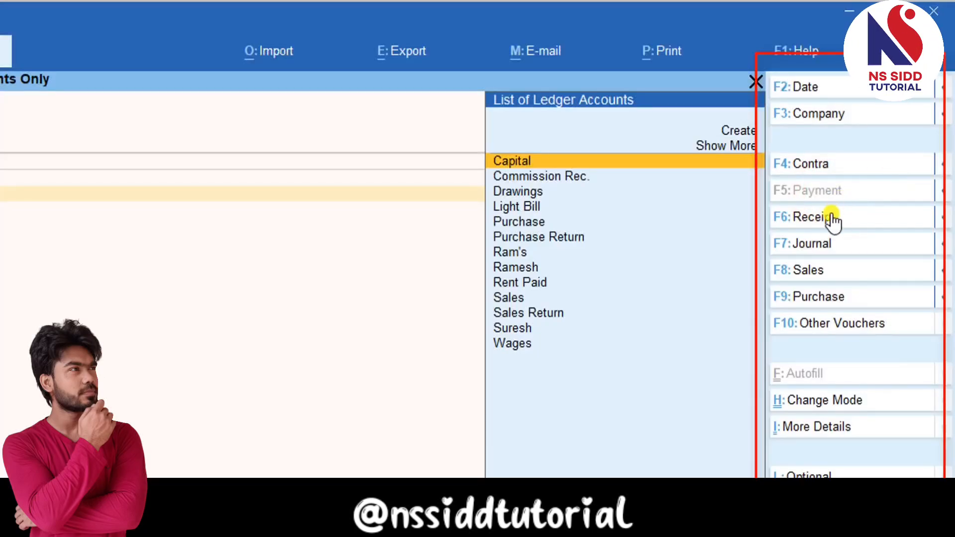
click(828, 217)
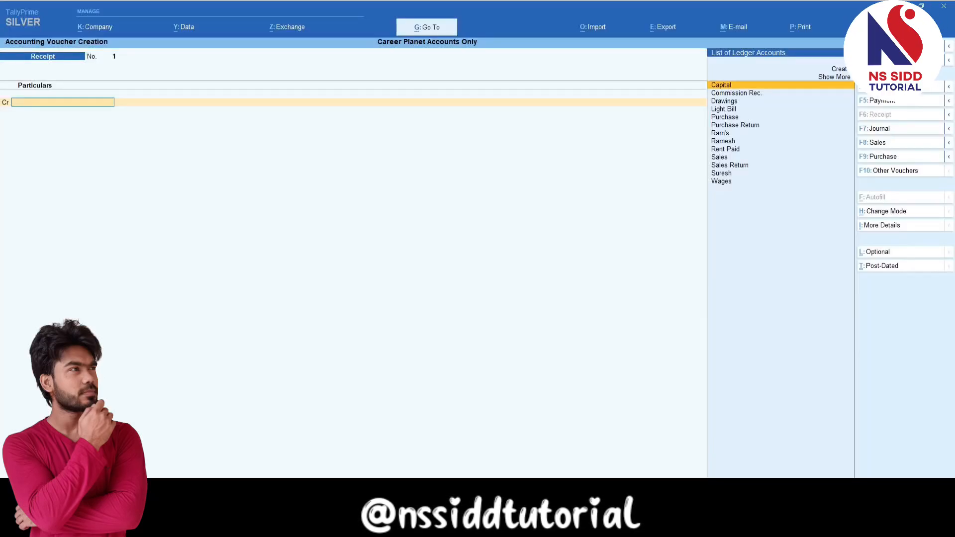
key(Return)
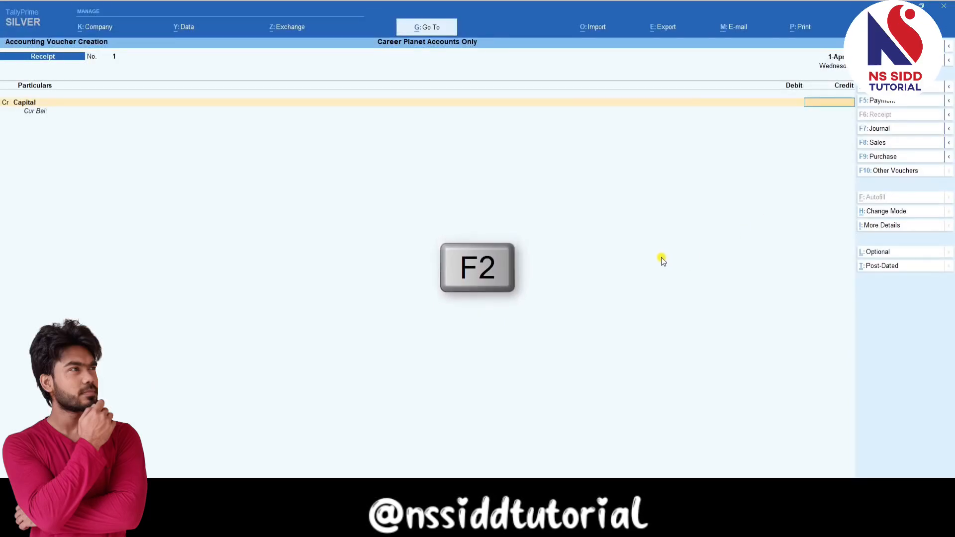
Step: Change the receipt voucher's date in turn to 2-4-2020, 3-4-2020 and 10 April 2020
key(F2)
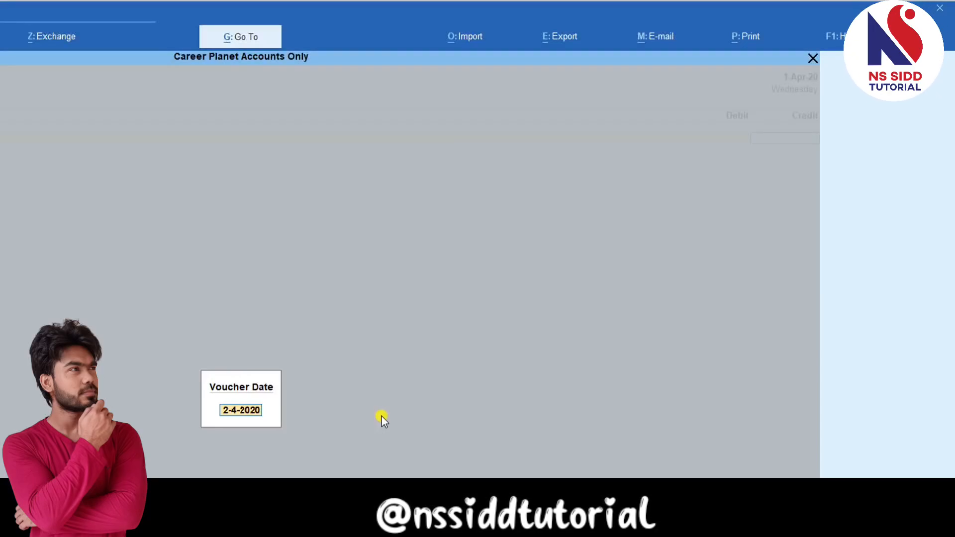
key(Return)
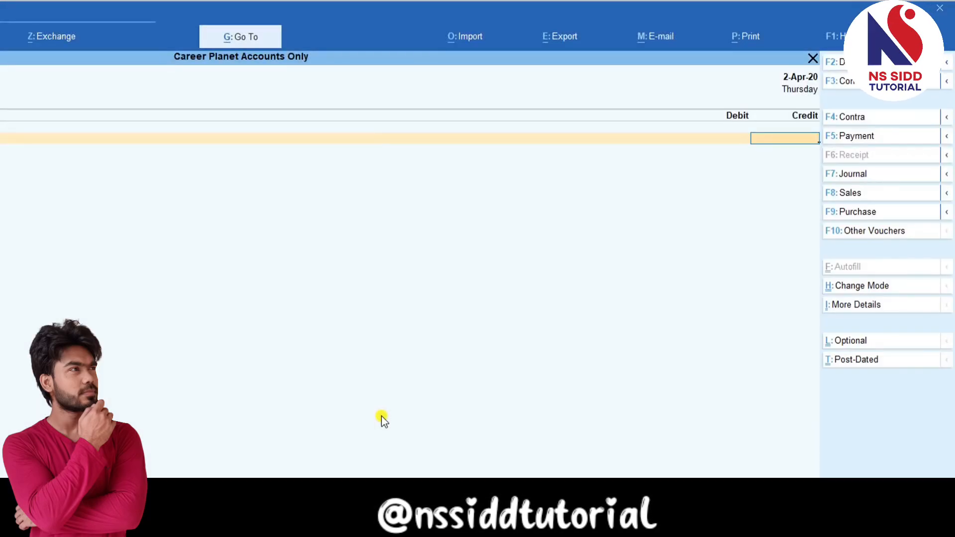
key(F2)
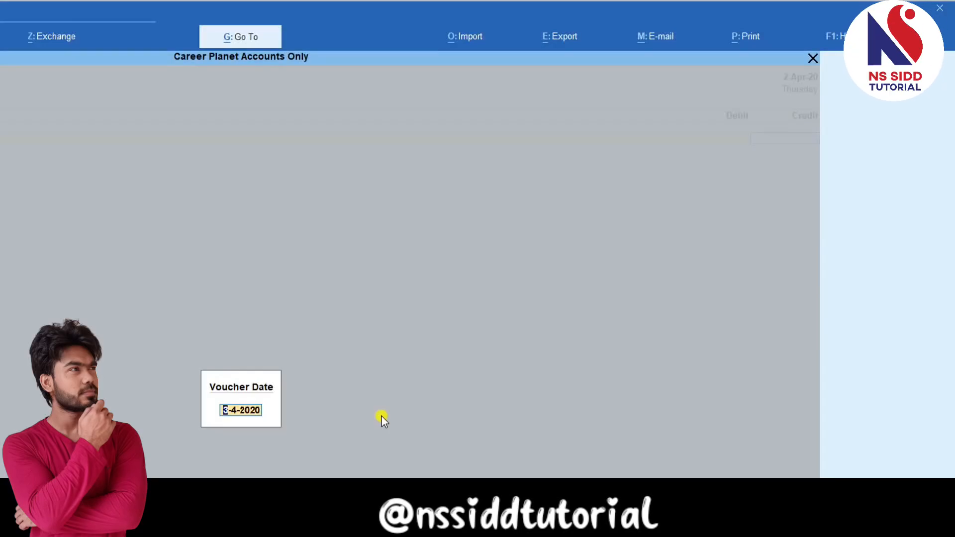
key(Return)
key(F2)
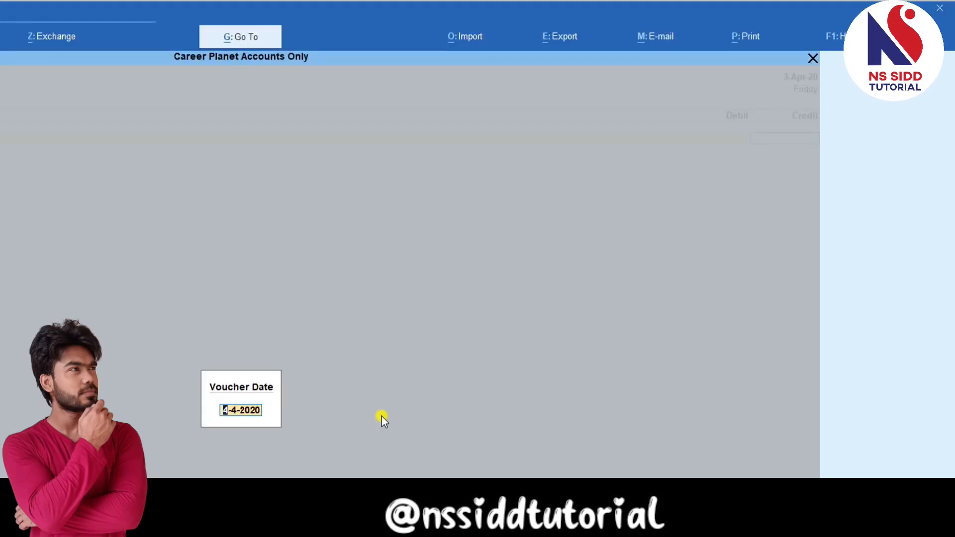
text(10)
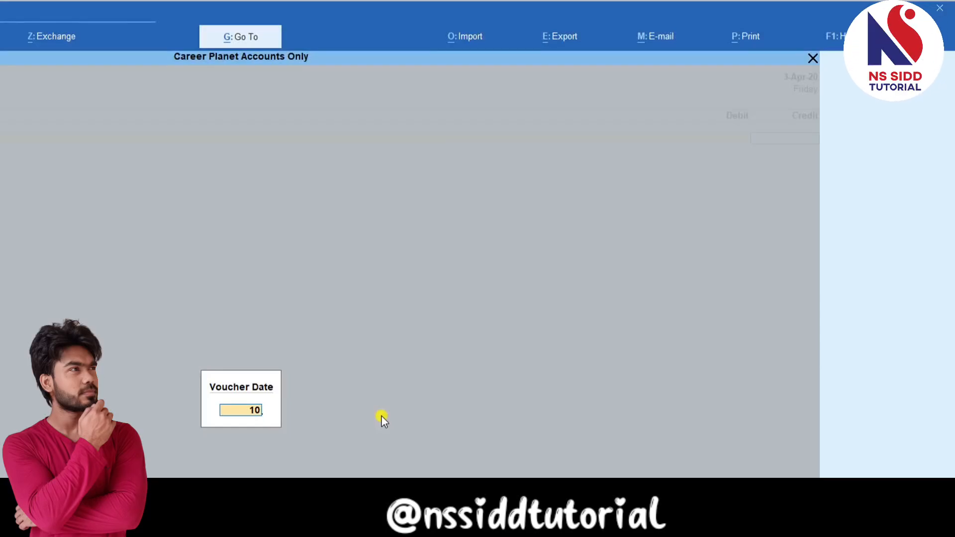
key(Return)
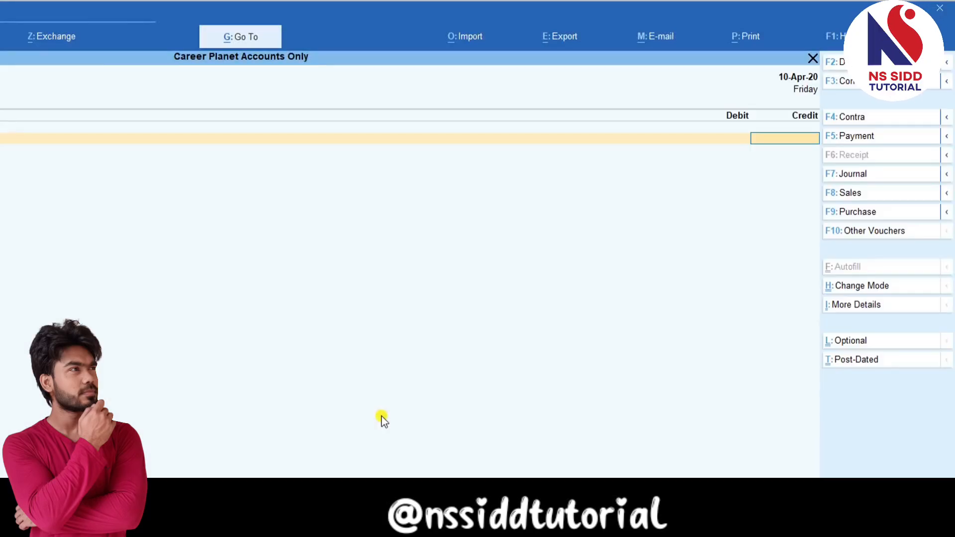
Step: Change the receipt voucher's date to another month by entering 10-5
click(803, 94)
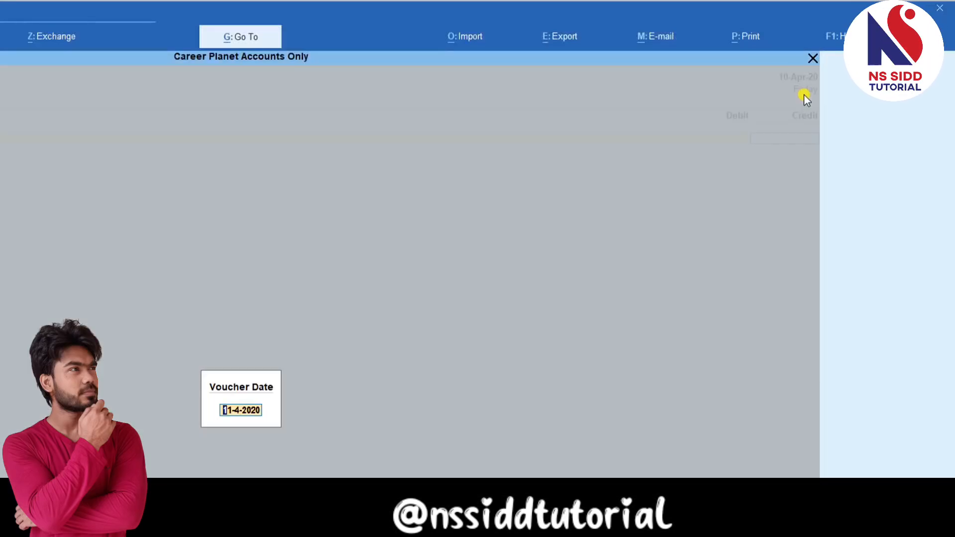
text(10-5)
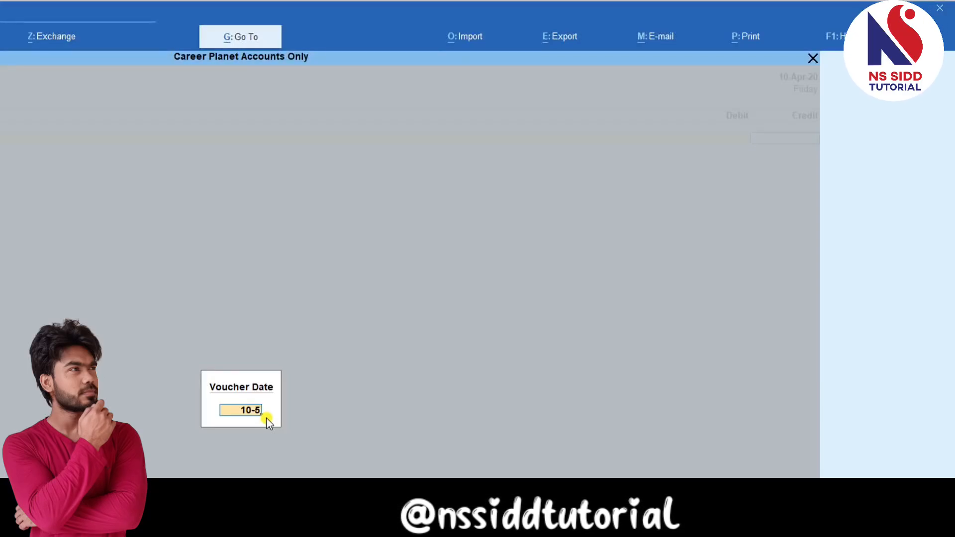
key(Return)
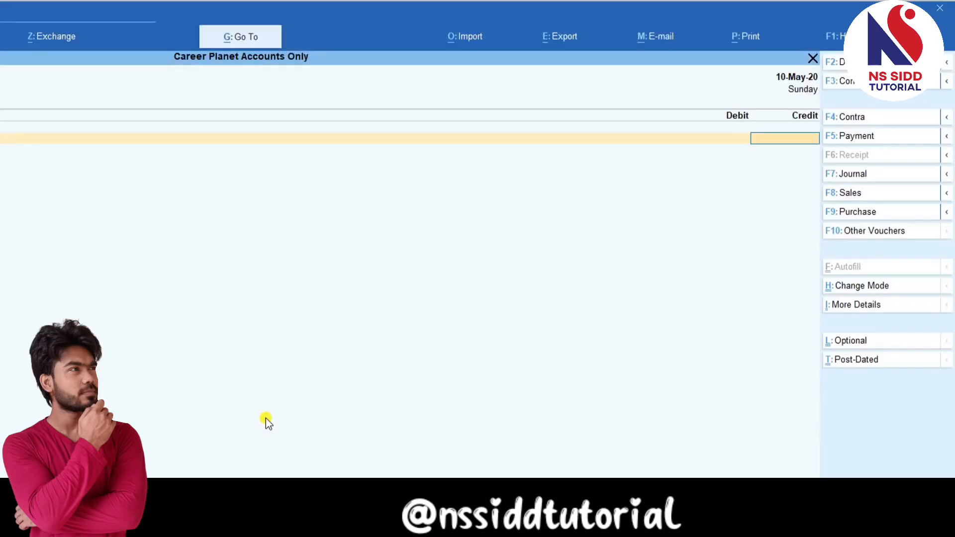
Step: Change the receipt voucher's date to January by entering 10-1, and dismiss any further date change
key(F2)
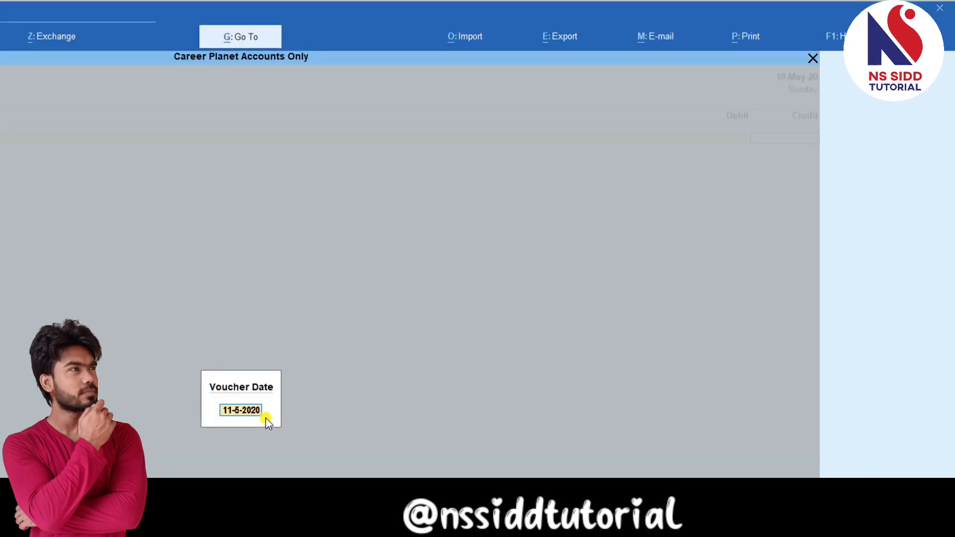
text(10-1)
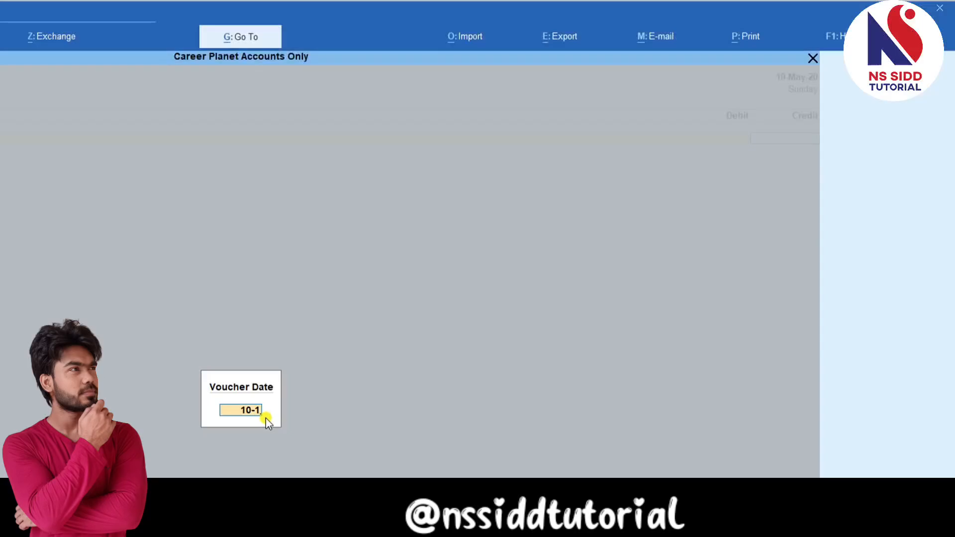
key(Return)
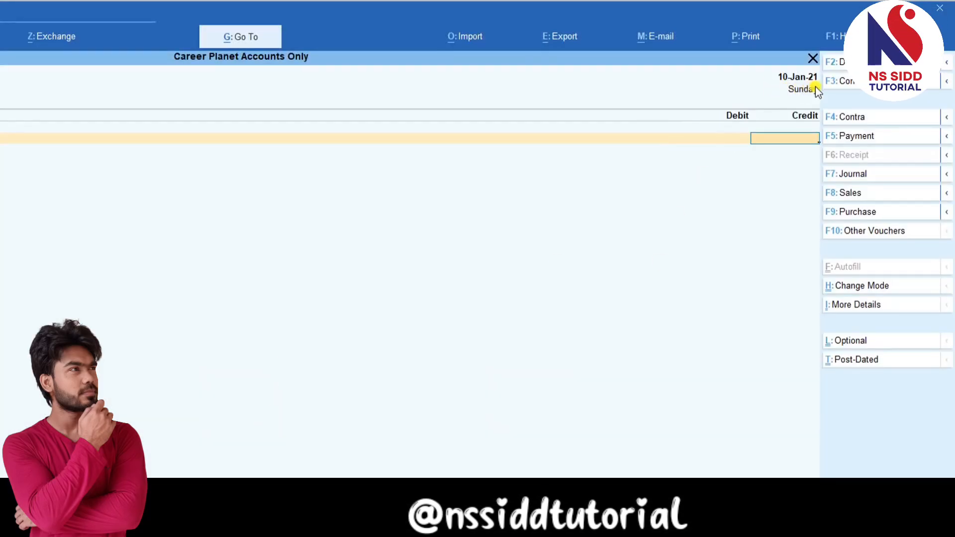
key(F2)
key(Escape)
key(Escape)
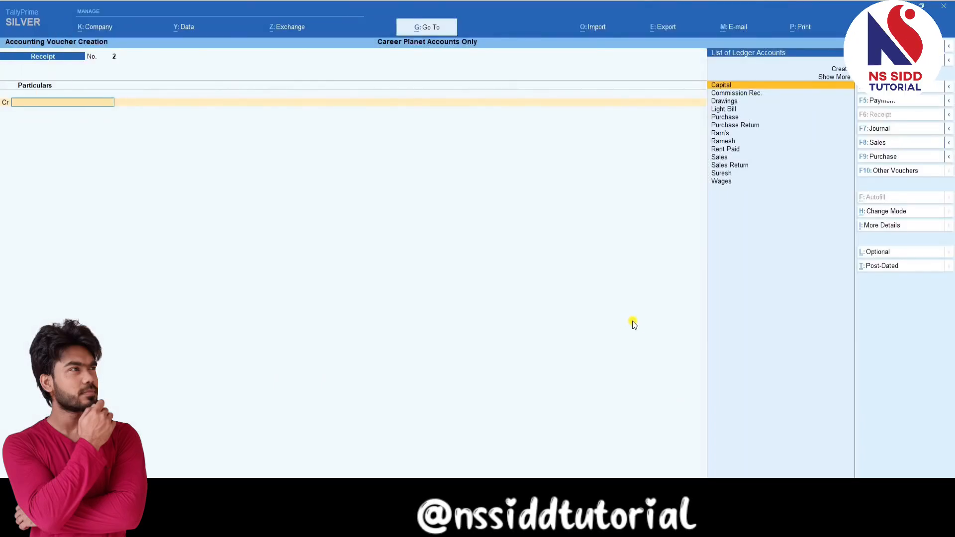
Step: Start a Contra voucher and credit the Cash ledger with 10,000
click(890, 86)
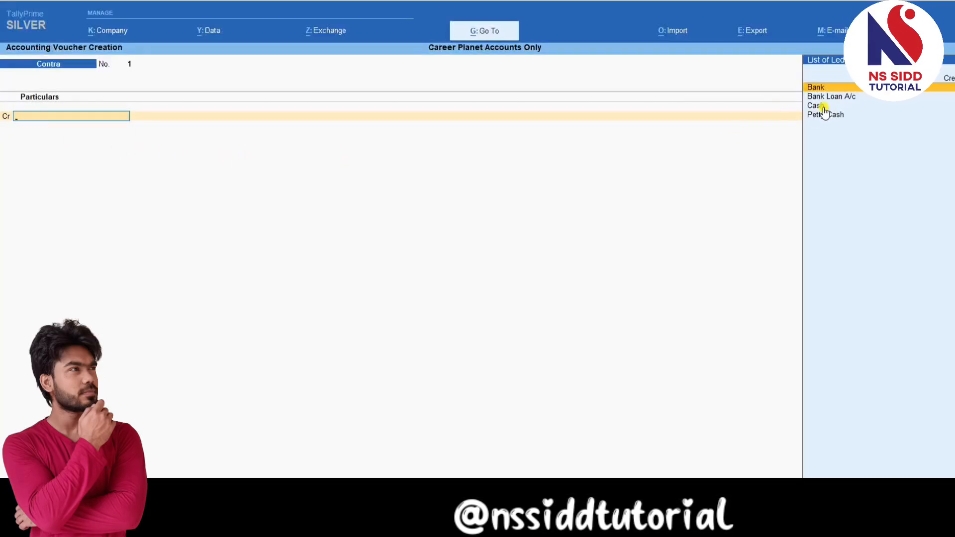
text(C)
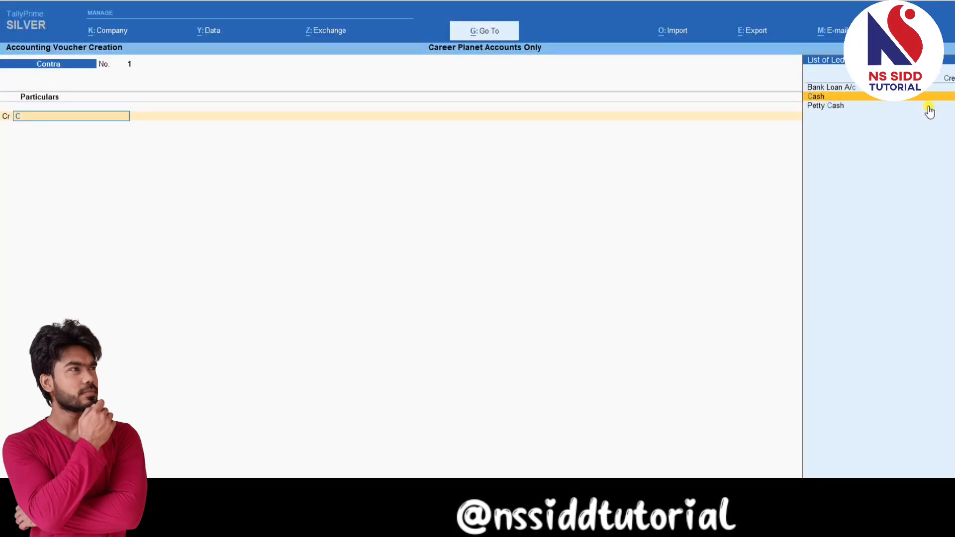
click(834, 97)
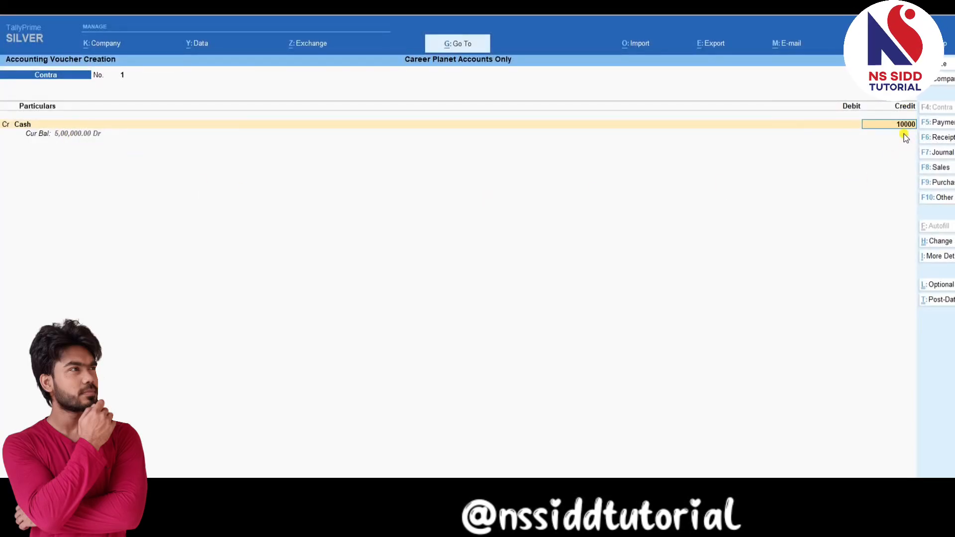
key(Return)
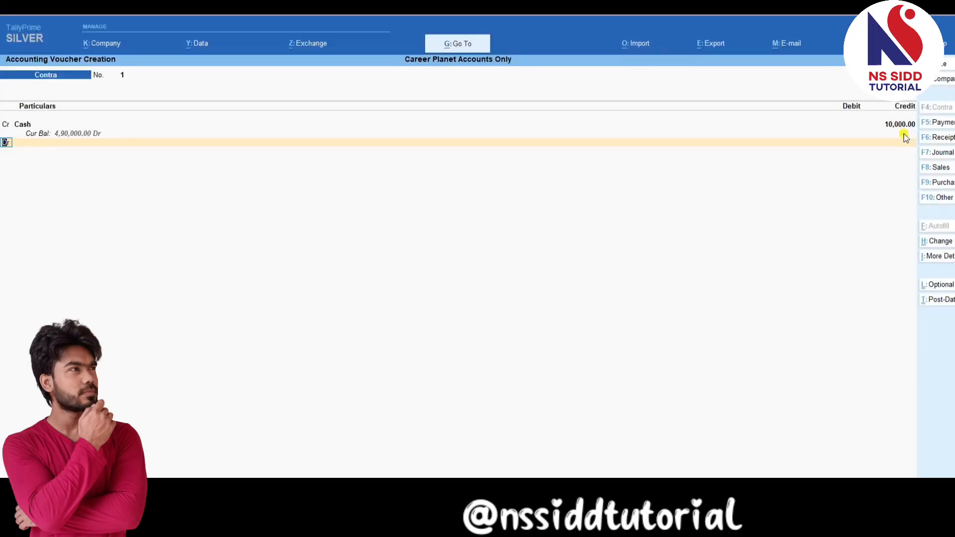
key(BackSpace)
key(BackSpace)
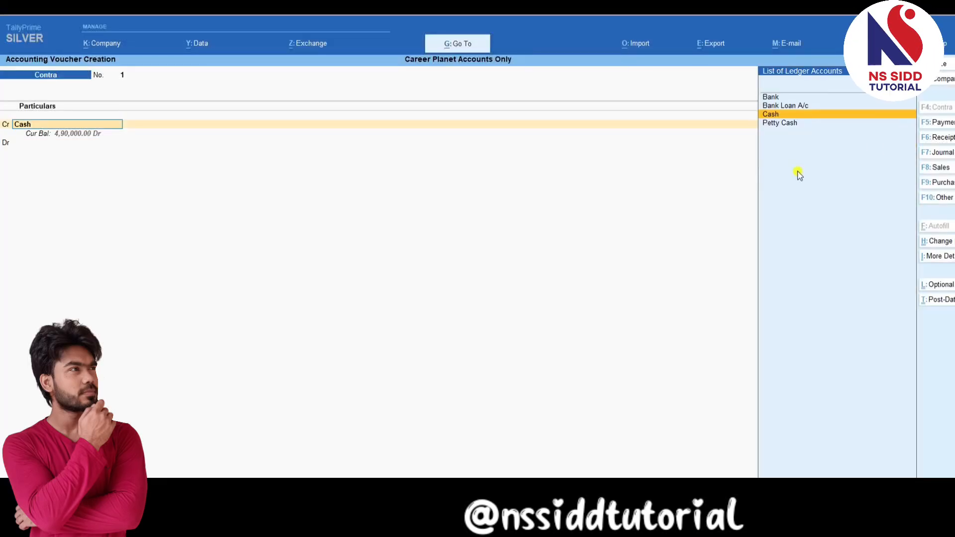
key(Return)
key(Return)
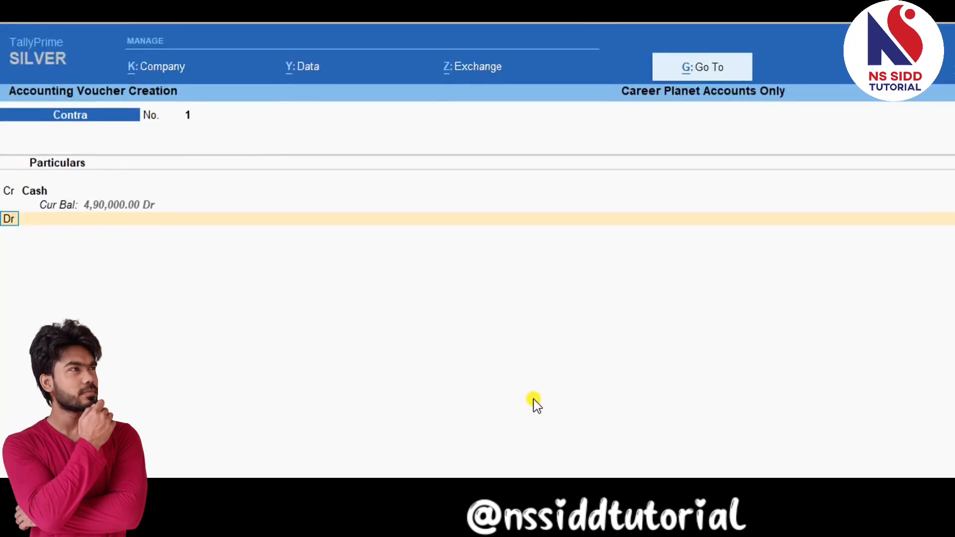
Step: Add a debit line for the Bank ledger with 10,000 to the contra voucher
key(Return)
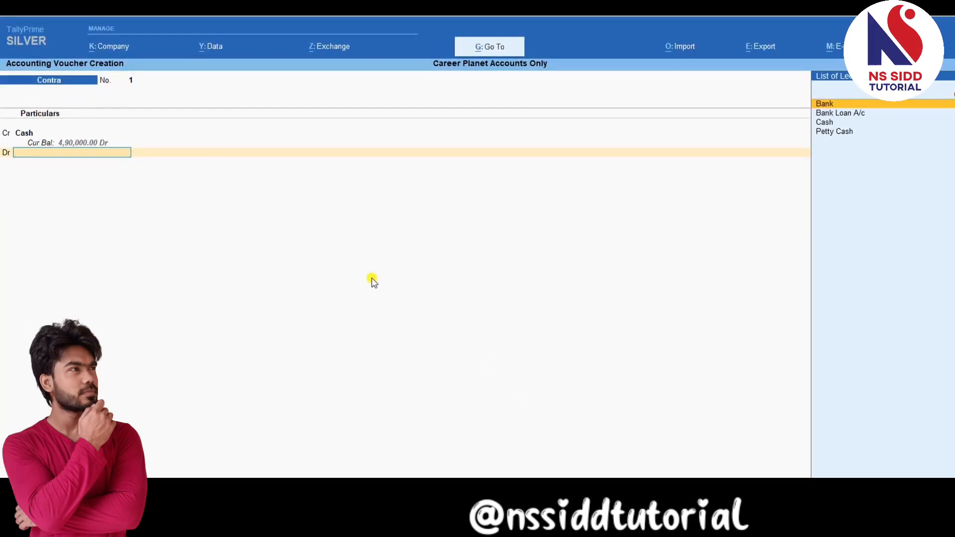
key(Return)
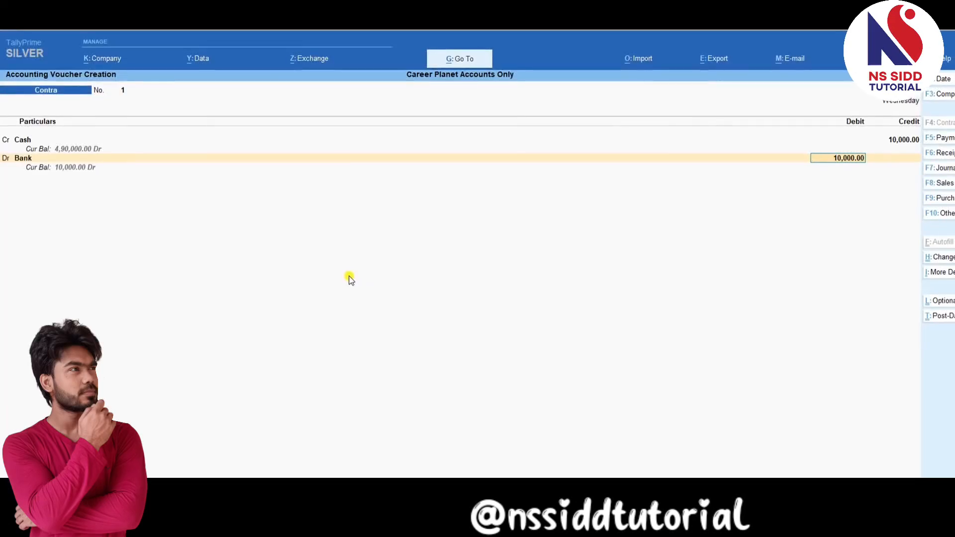
key(Return)
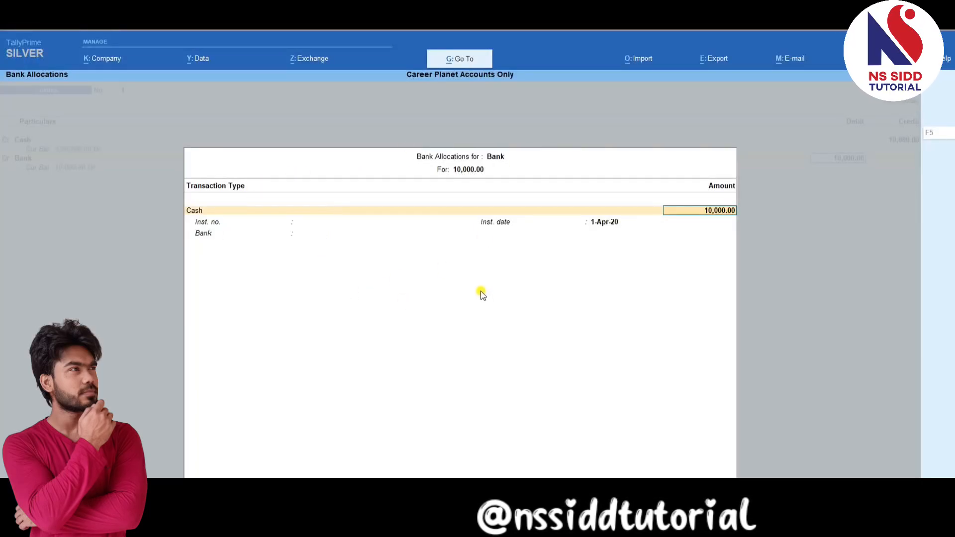
Step: Accept the 10,000 bank allocation as Cash, leave all denominations blank, and save the contra voucher without a narration
key(Return)
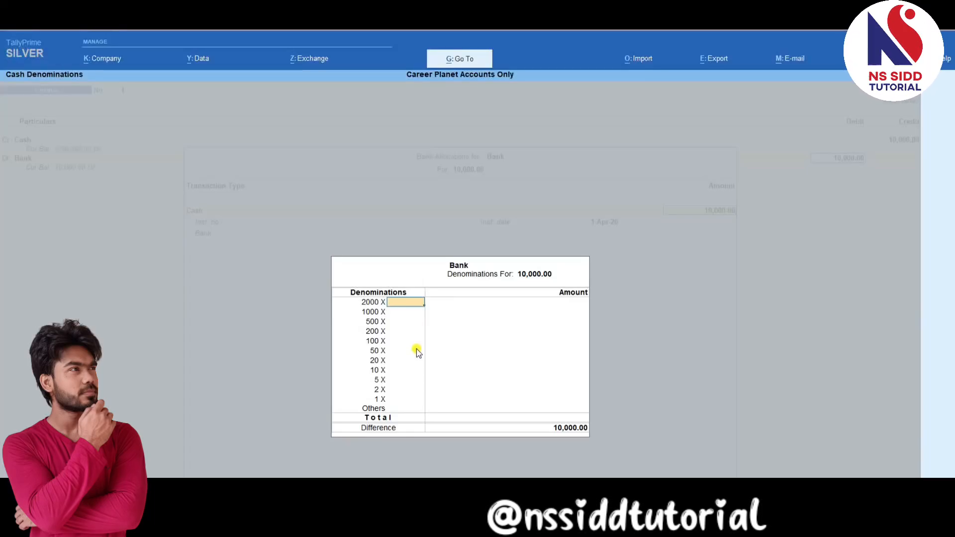
key(Return)
key(Return)
key(Return)
key(Return)
key(Return)
key(Return)
key(Return)
key(Return)
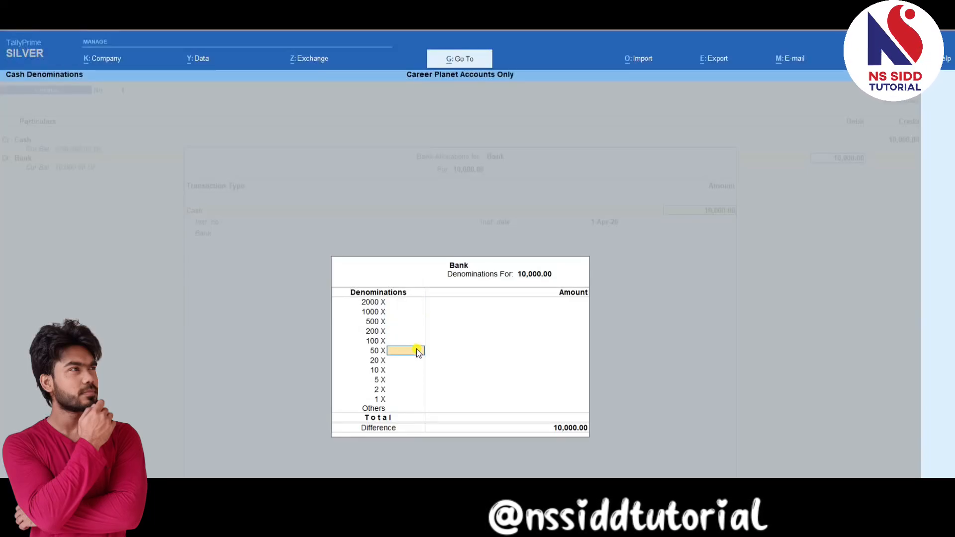
key(Return)
key(Return)
key(Return)
key(Return)
key(Return)
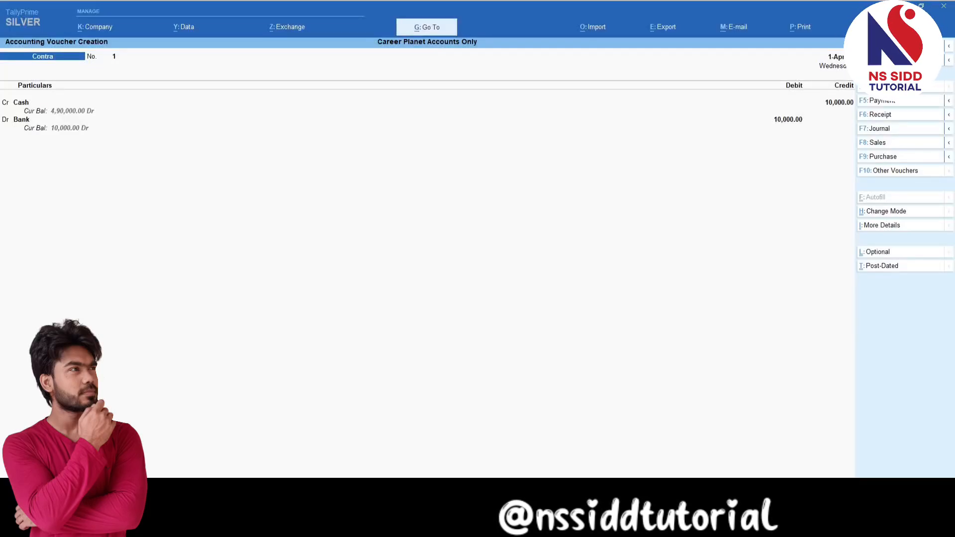
key(Return)
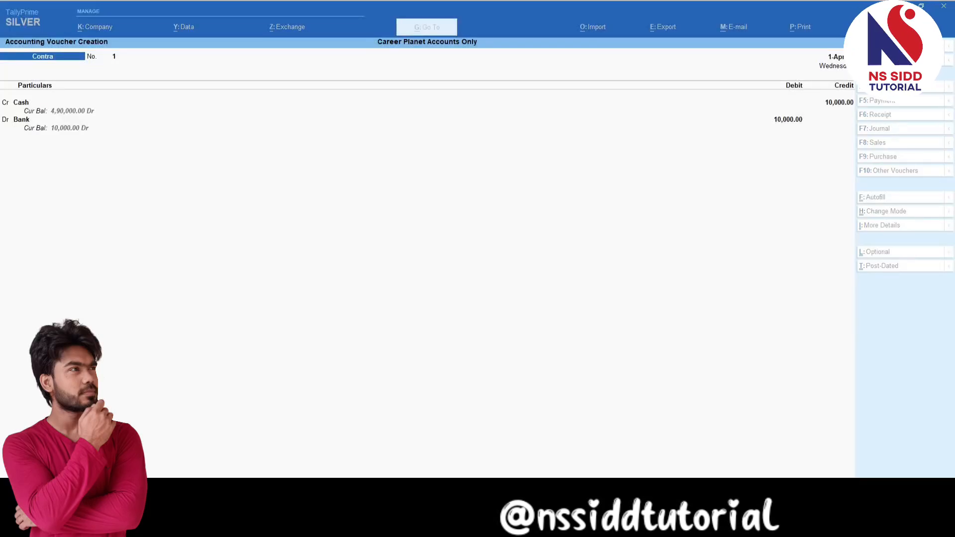
key(Return)
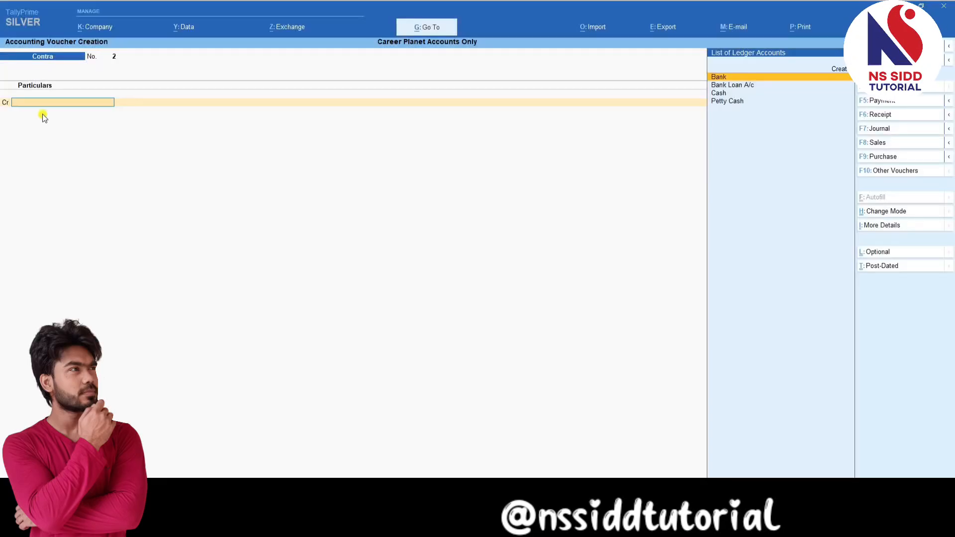
Step: Start a Payment voucher and debit the Rent Paid ledger with 5,000
key(F5)
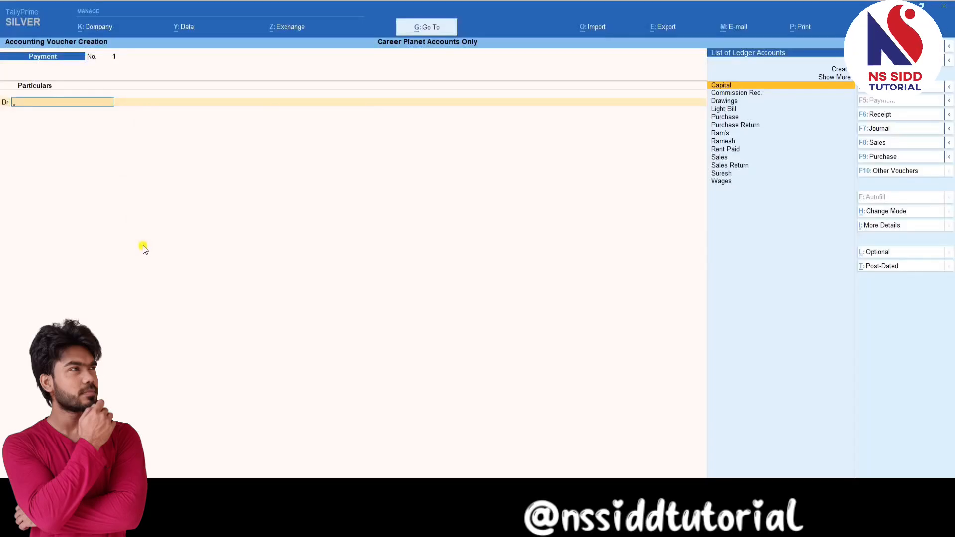
text(Re)
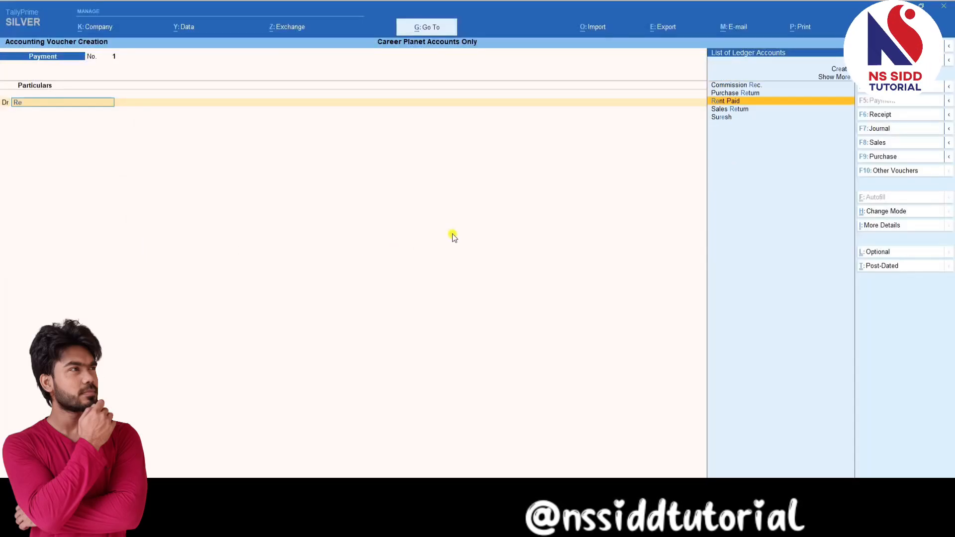
key(Return)
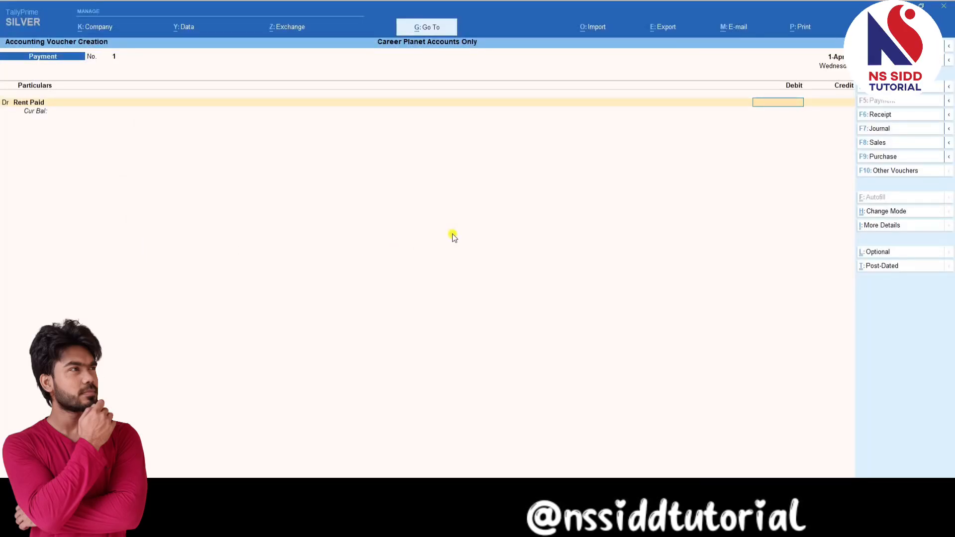
text(5000)
key(Return)
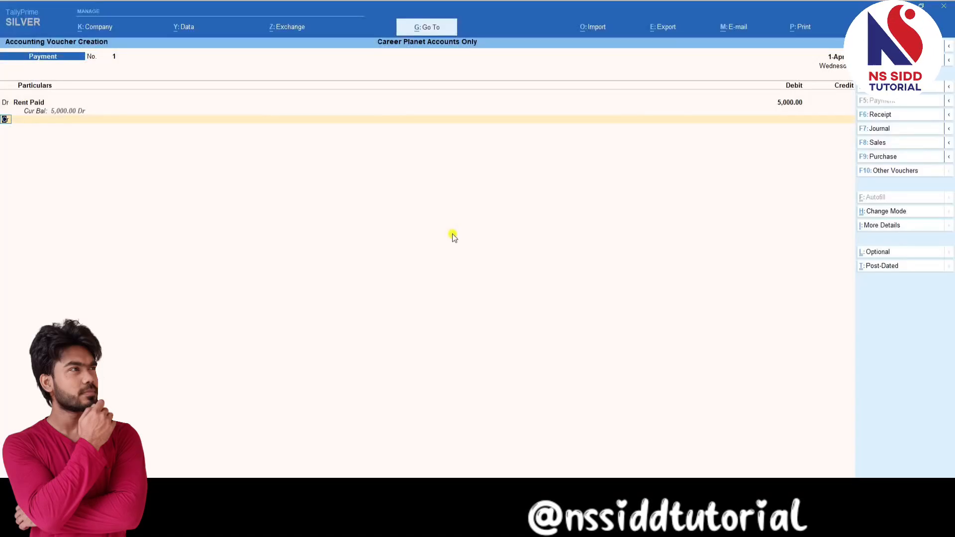
Step: Credit the Cash ledger with 5,000 in the payment voucher and save it without a narration
key(Return)
text(Cas)
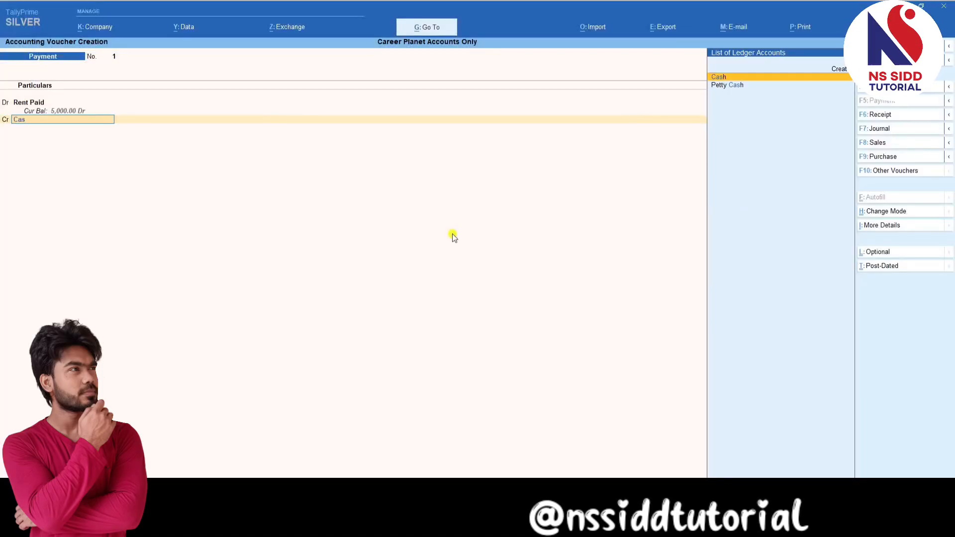
key(Return)
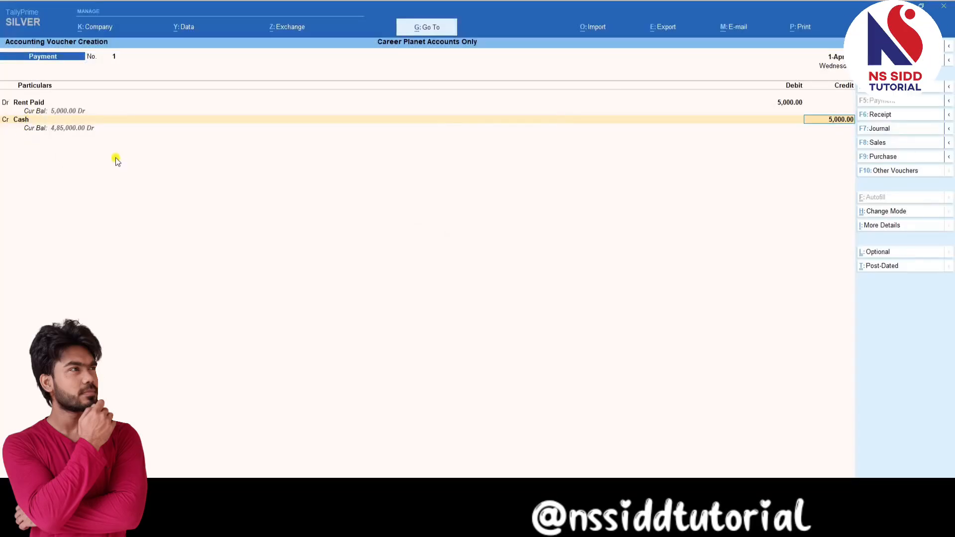
key(Return)
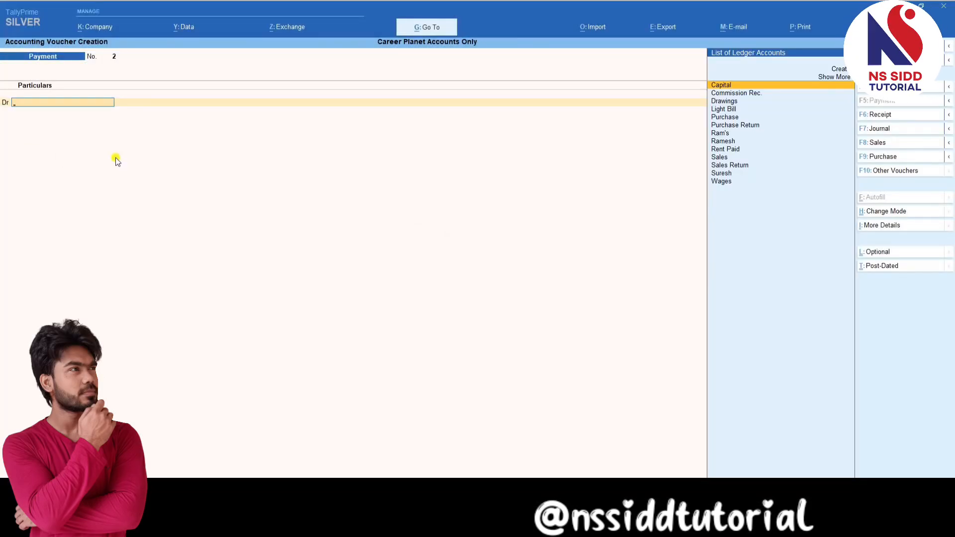
Step: Record and save a Receipt voucher crediting the Capital ledger and debiting the Cash ledger with 50,000
key(F6)
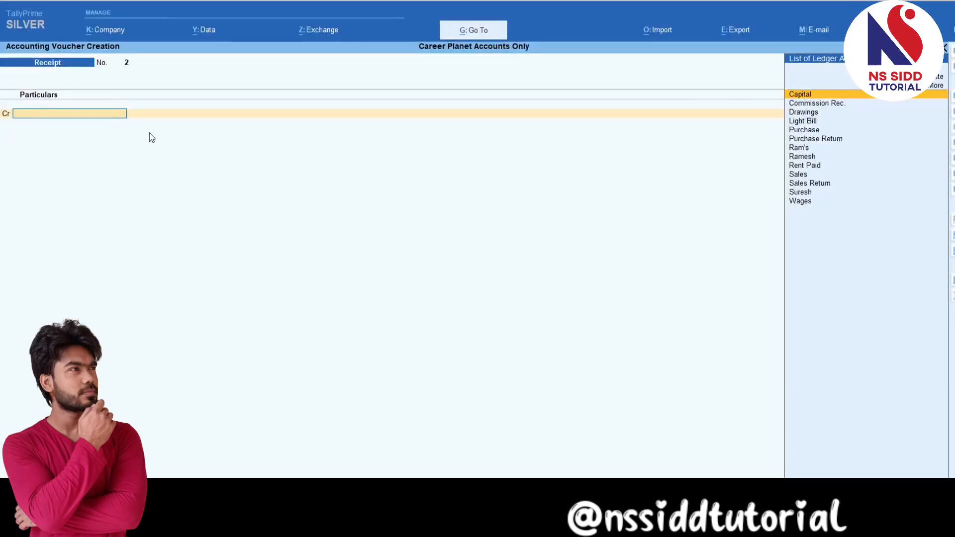
click(809, 96)
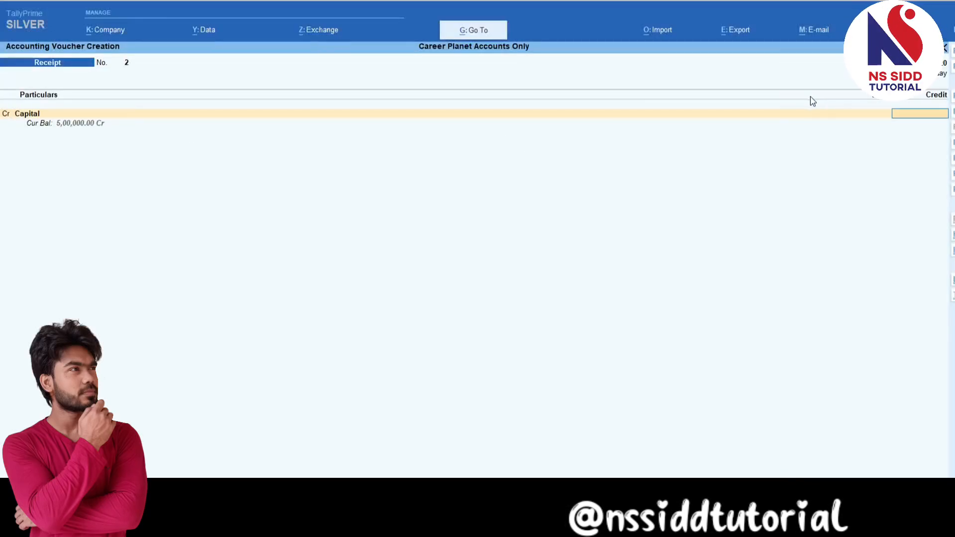
text(50000)
key(Return)
text(cash)
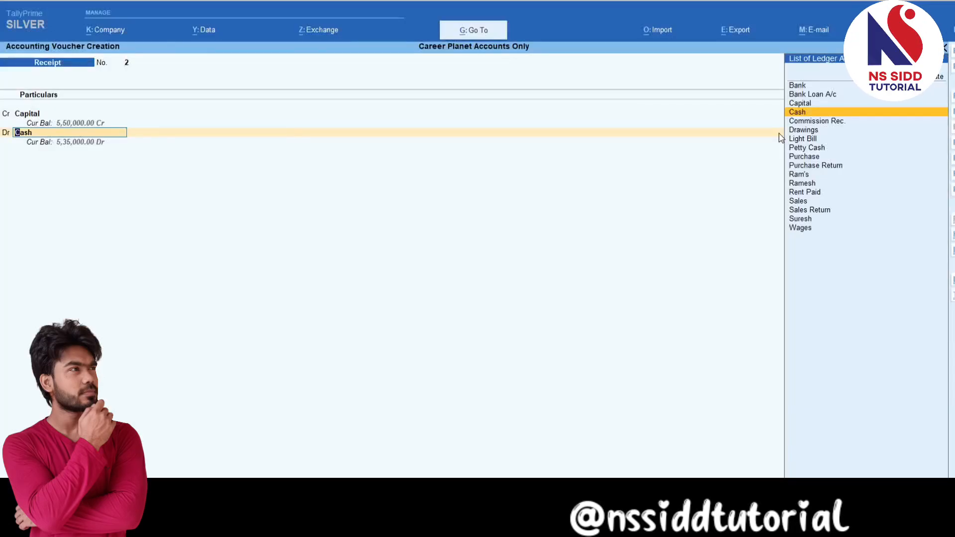
key(Return)
key(Return)
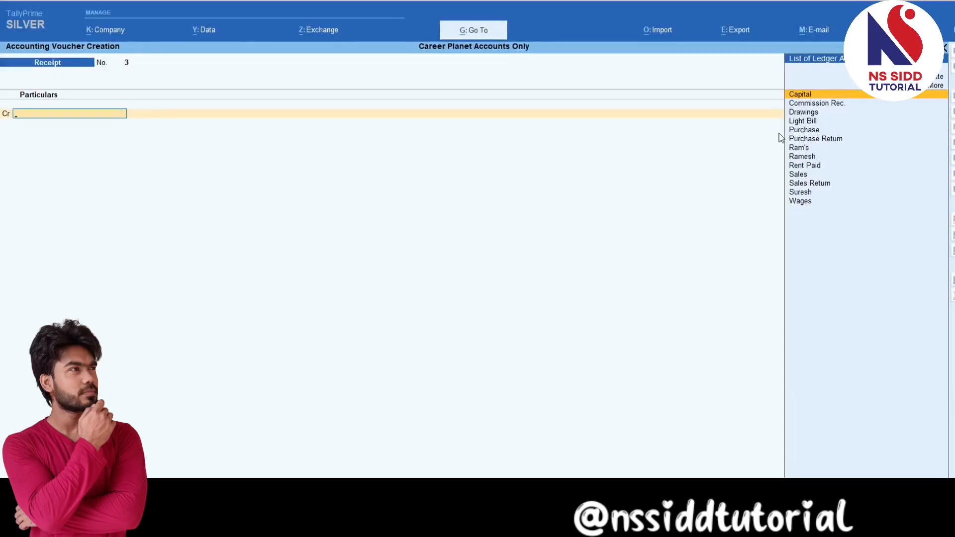
Step: Switch the voucher entry to the Journal voucher type
key(F7)
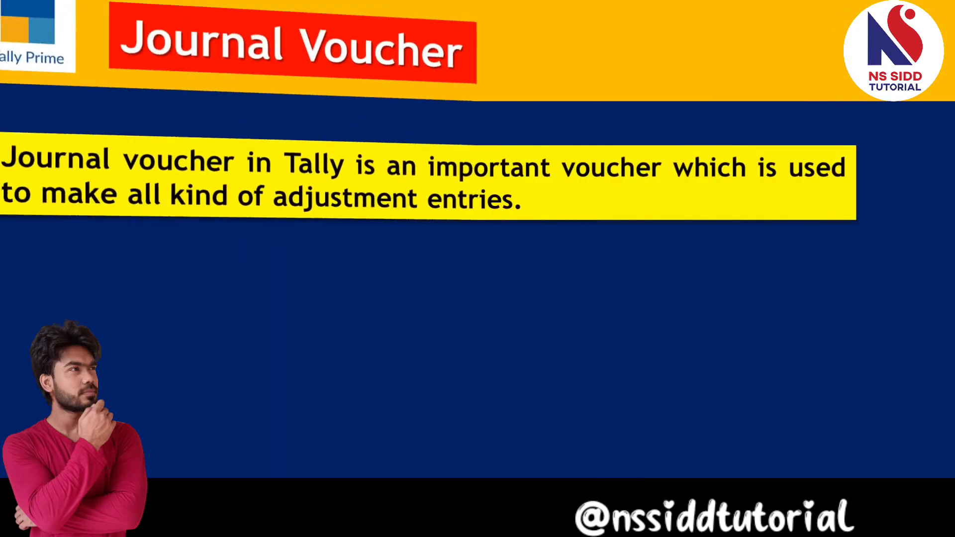
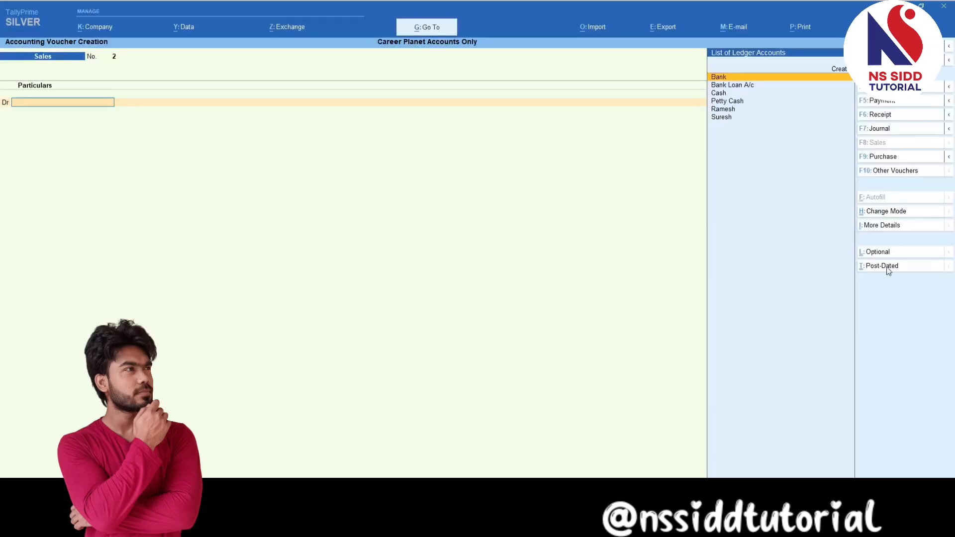
Step: Start a Purchase voucher in As Voucher mode, leaving the supplier invoice number and date blank
click(889, 158)
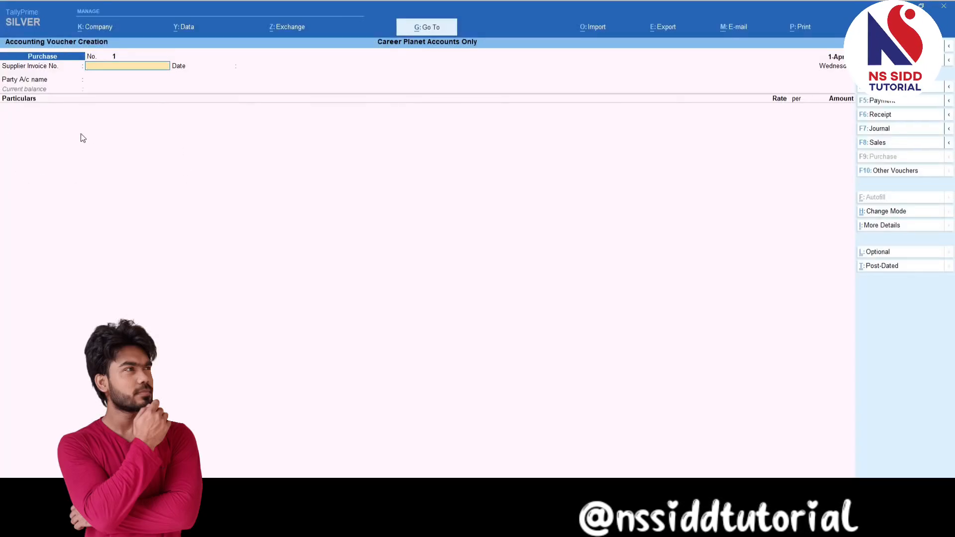
click(905, 213)
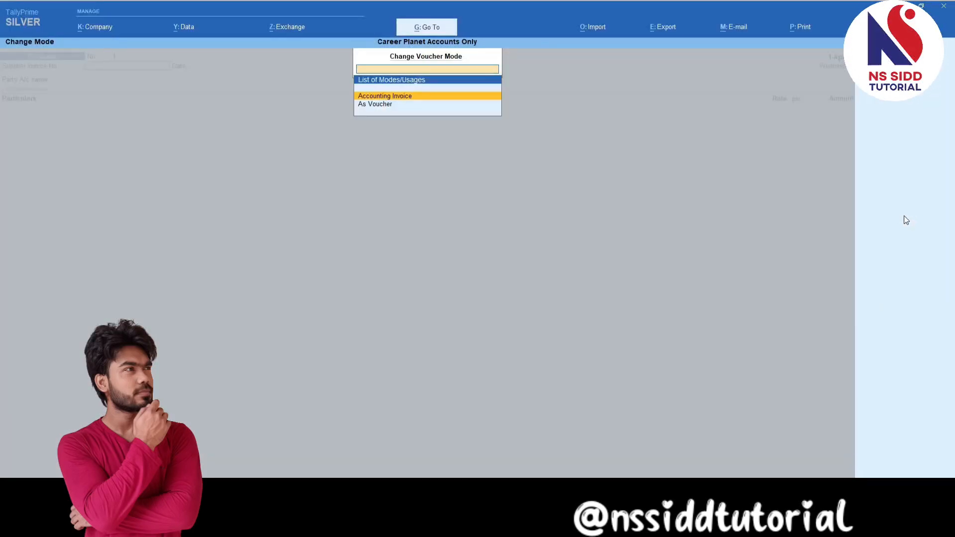
click(391, 105)
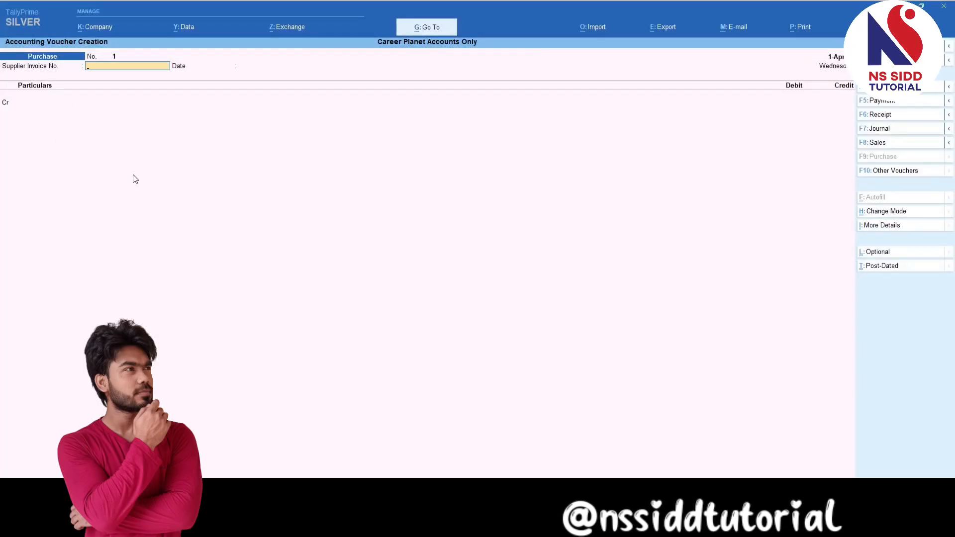
key(Return)
key(Return)
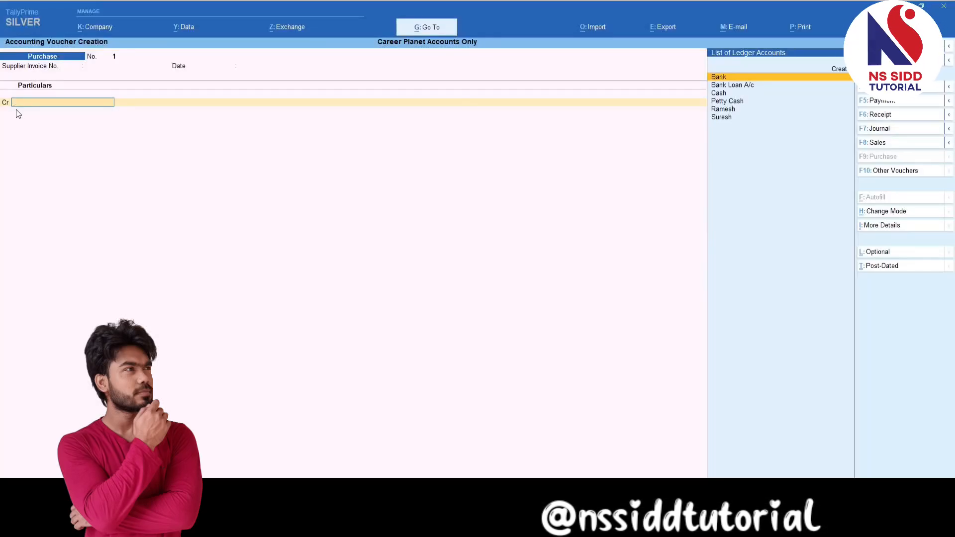
Step: Credit the supplier's ledger, the last one in the ledger list, with 1,000 in the purchase voucher
key(Down)
key(Down)
key(Down)
key(Down)
key(Down)
key(Return)
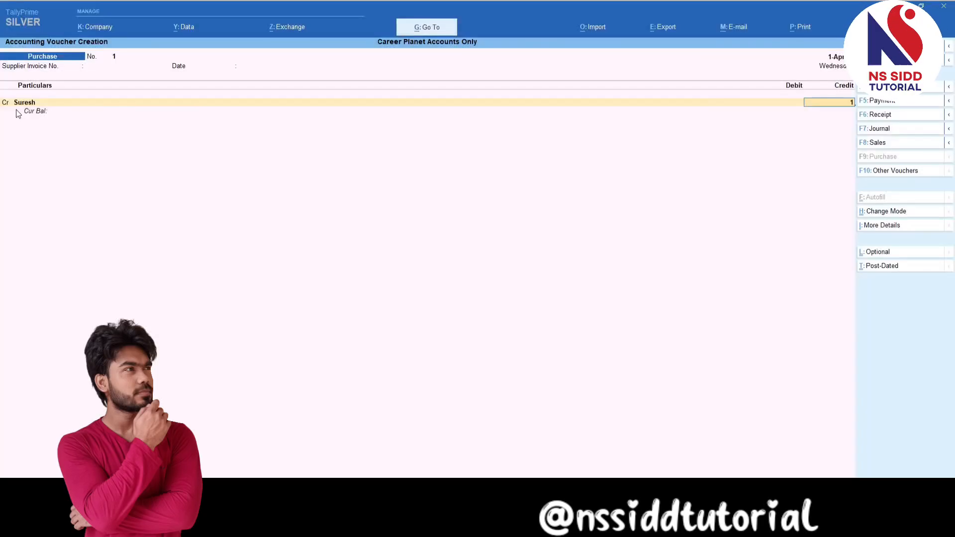
key(Return)
Step: Allocate the supplier's 1,000 credit to a New Ref named 1 in the bill-wise details
key(Return)
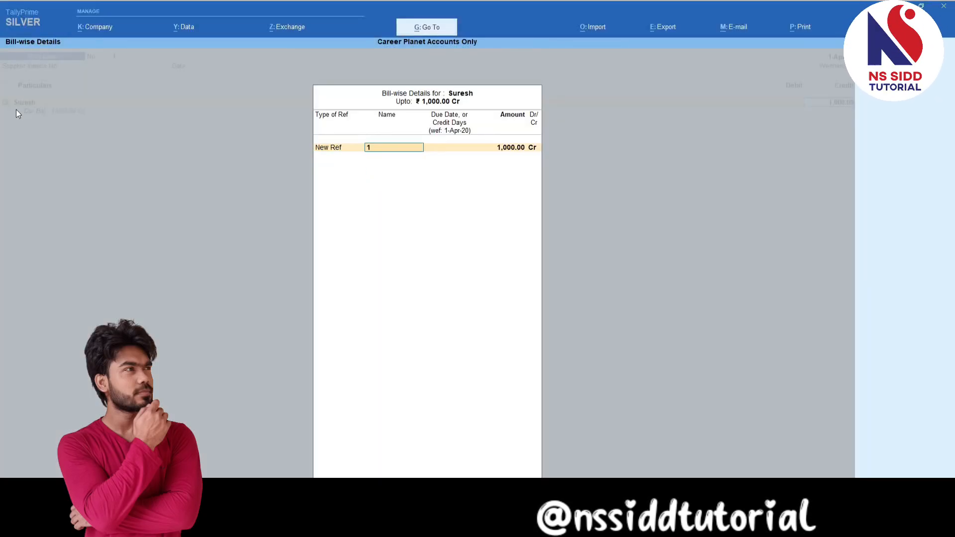
text(1)
key(Return)
key(Return)
key(Return)
key(Return)
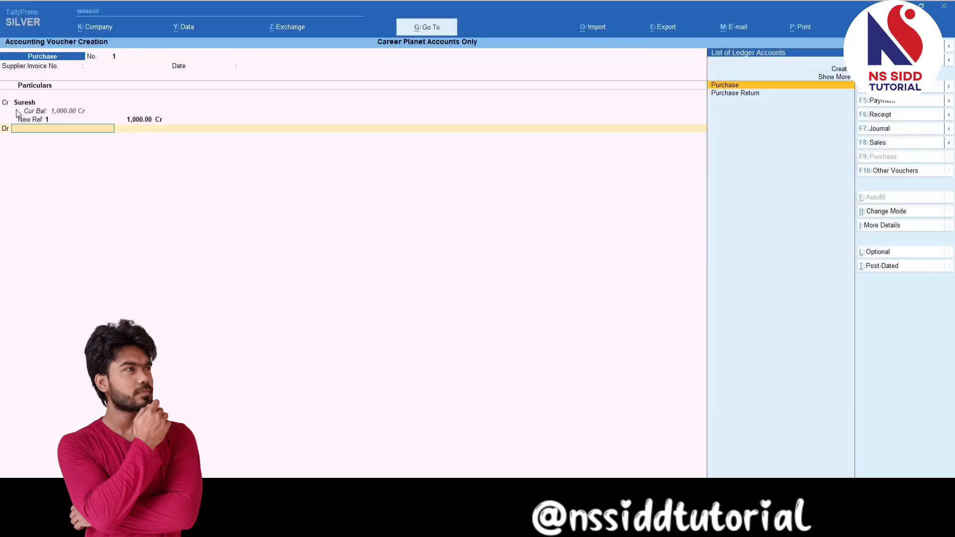
Step: Debit the Purchase ledger with 1,000 and save the purchase voucher without a narration
key(Return)
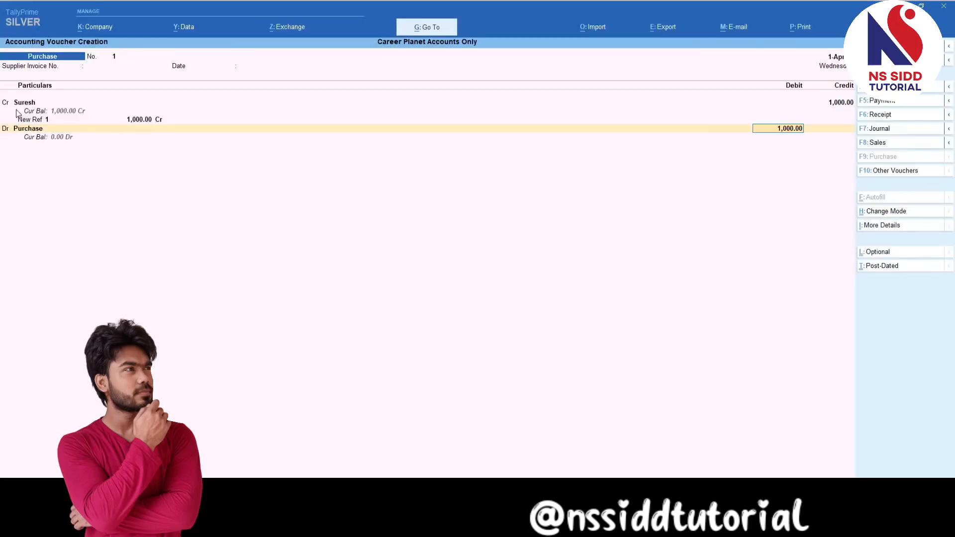
key(Return)
key(Return)
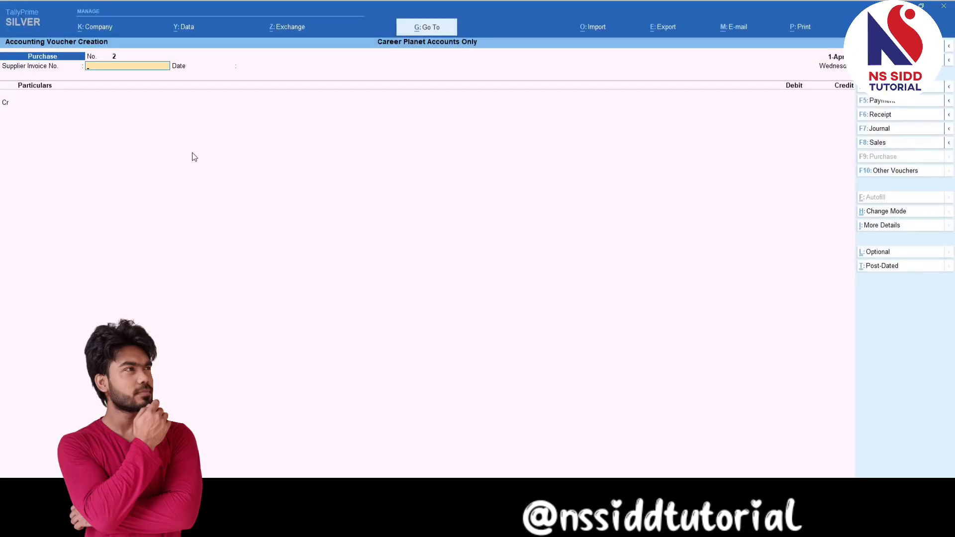
Step: View the Receipt, Payment, Contra, Sales, Purchase and Journal voucher screens one after another
click(878, 116)
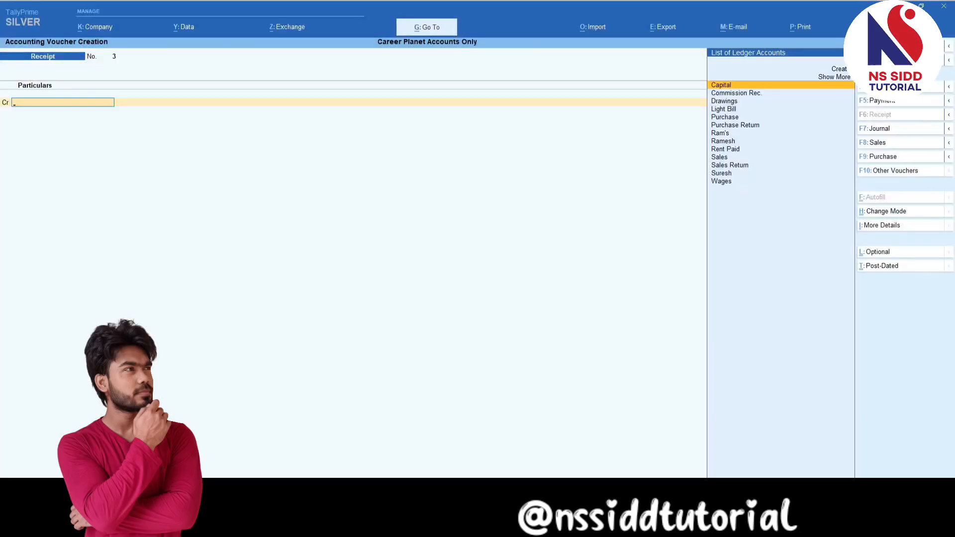
click(879, 105)
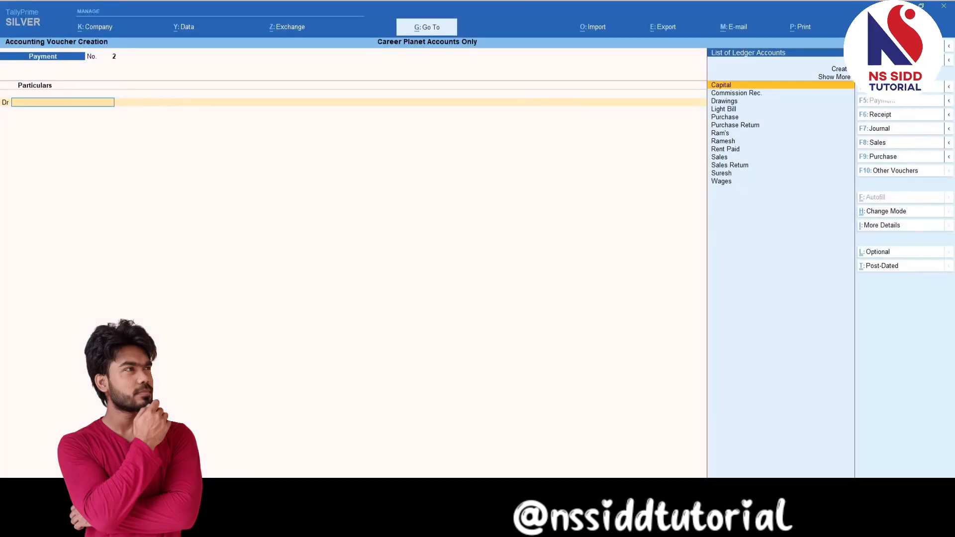
click(878, 86)
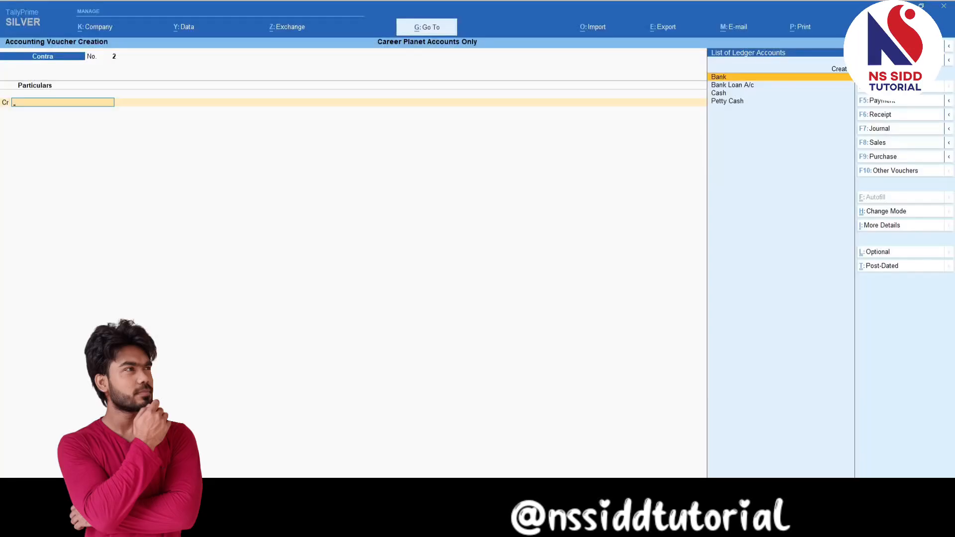
click(878, 142)
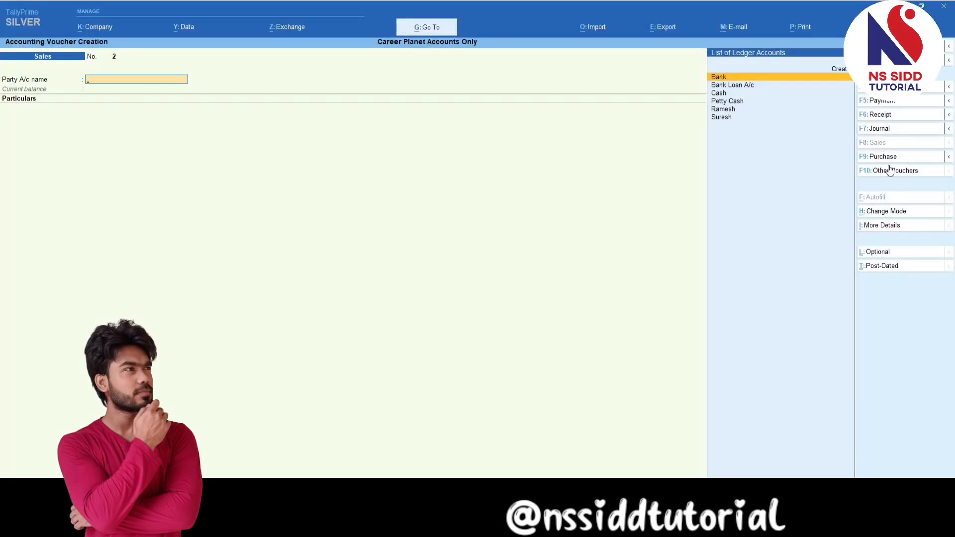
click(888, 159)
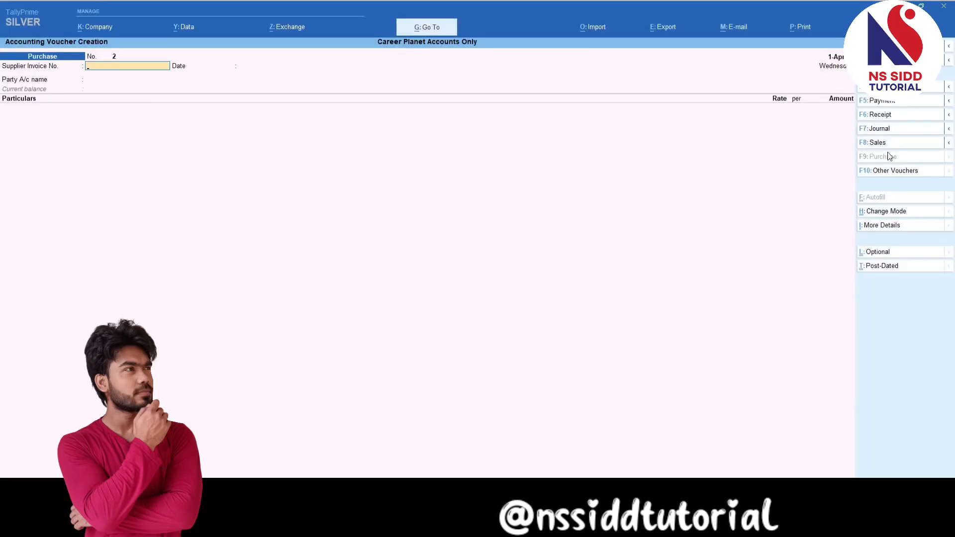
click(891, 132)
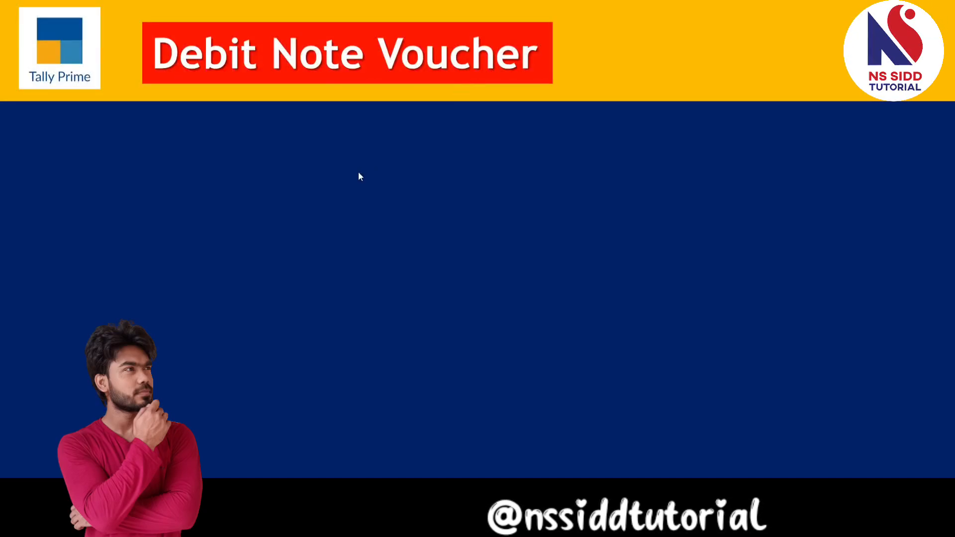
click(349, 198)
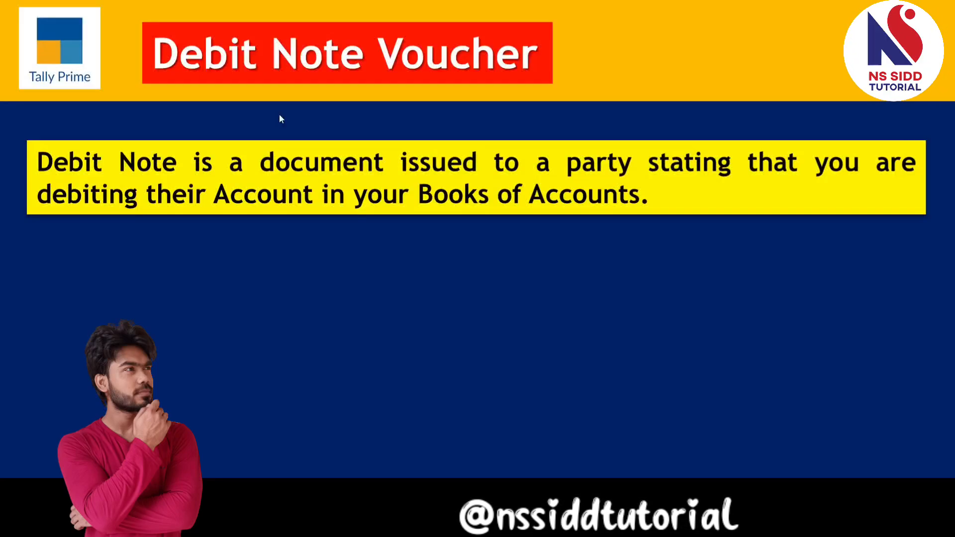
click(249, 277)
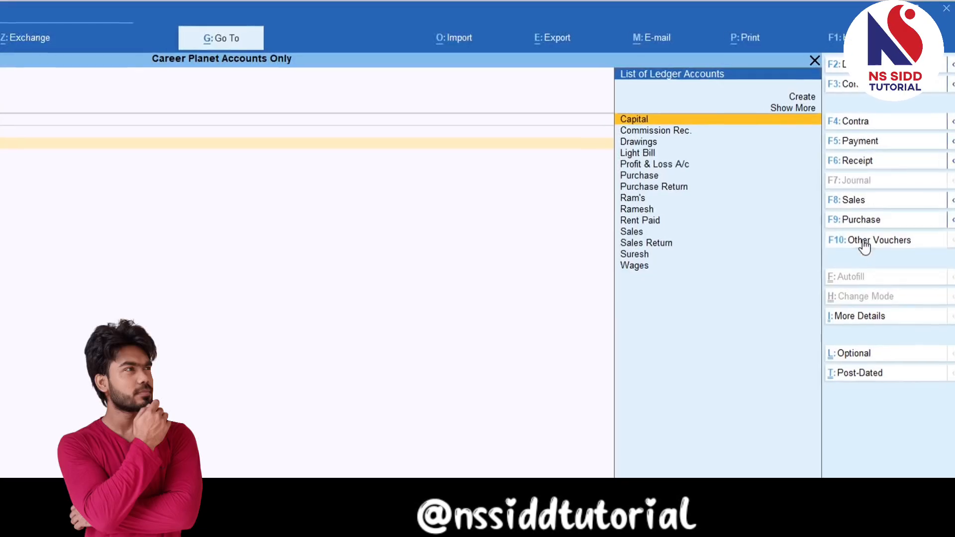
Step: Start a Debit Note voucher from the other voucher types and change its mode to As Voucher
click(863, 246)
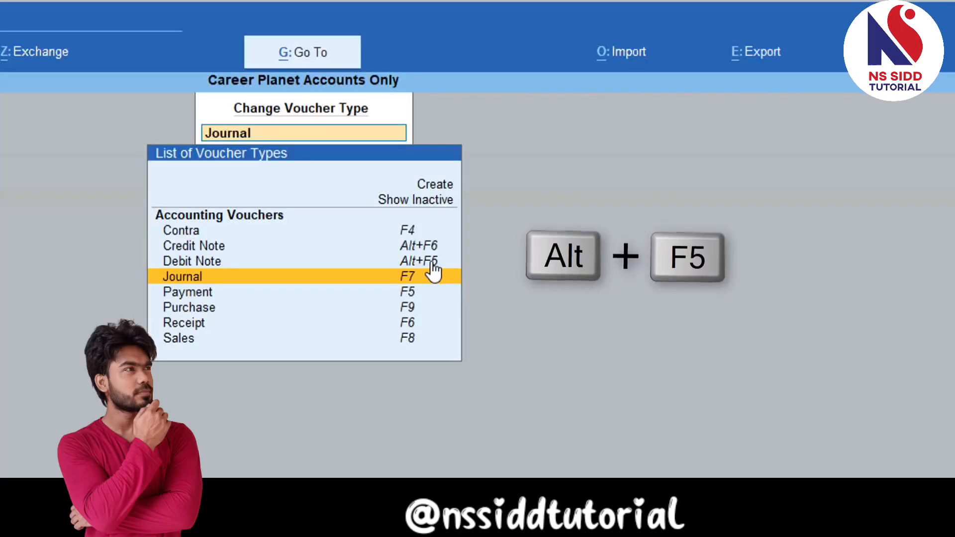
key(alt+F5)
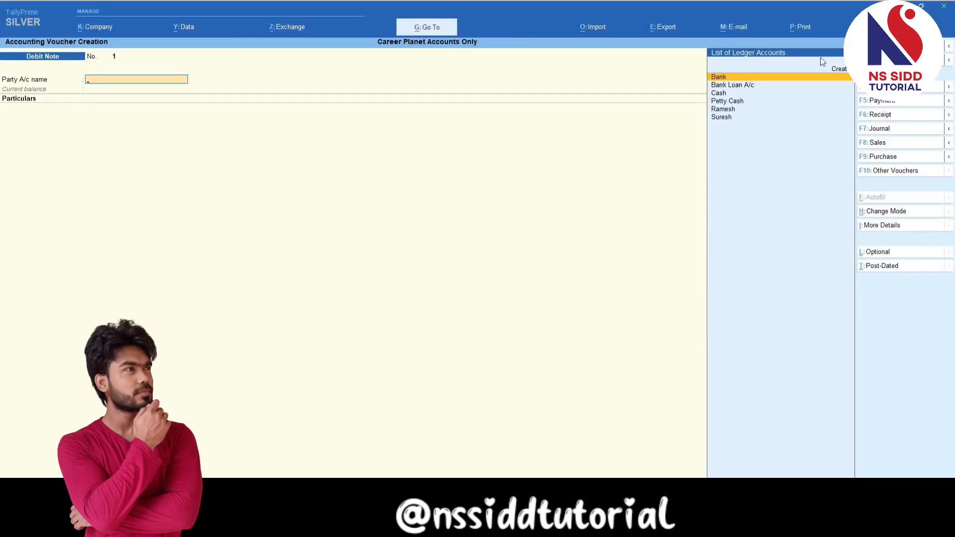
click(911, 213)
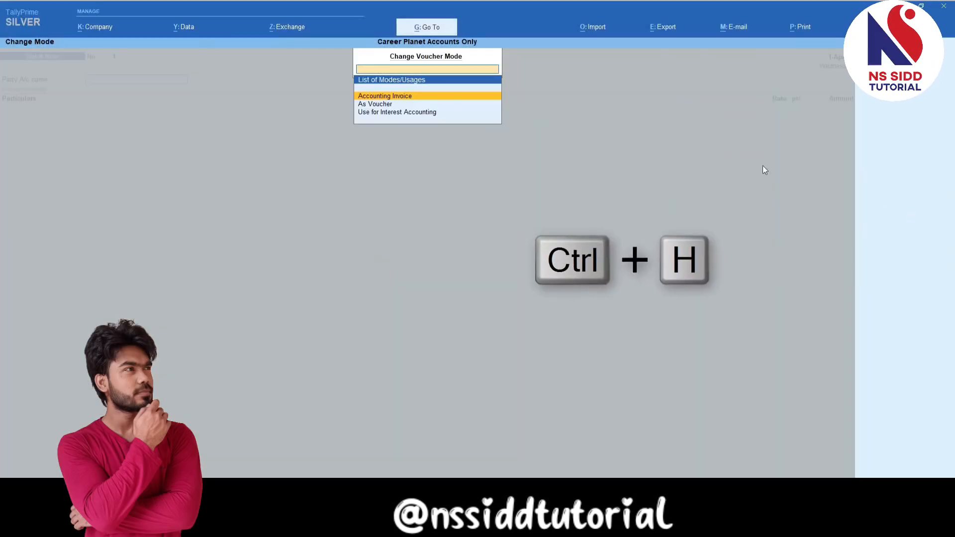
click(384, 104)
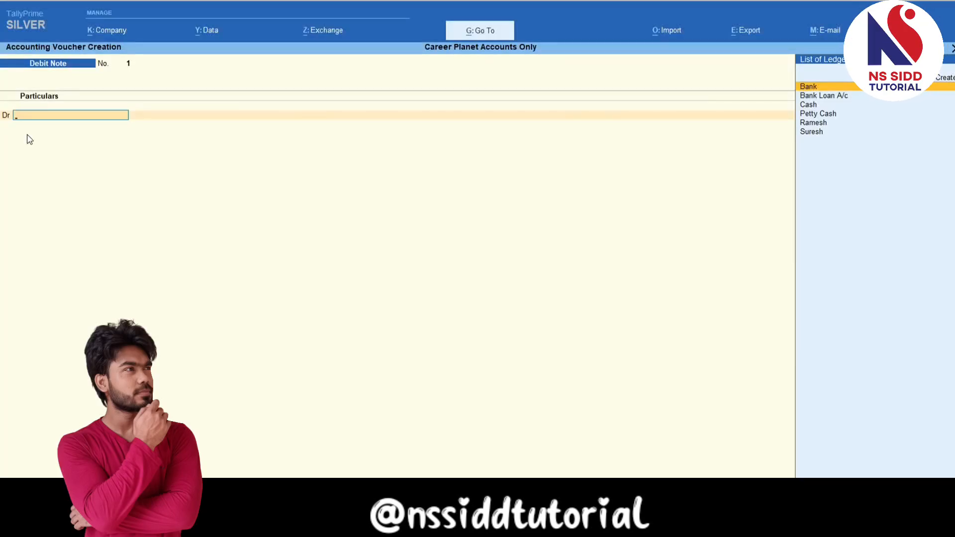
Step: Debit the supplier's ledger with 500 in the debit note and allocate it as Agst Ref to bill 1
text(s)
key(Return)
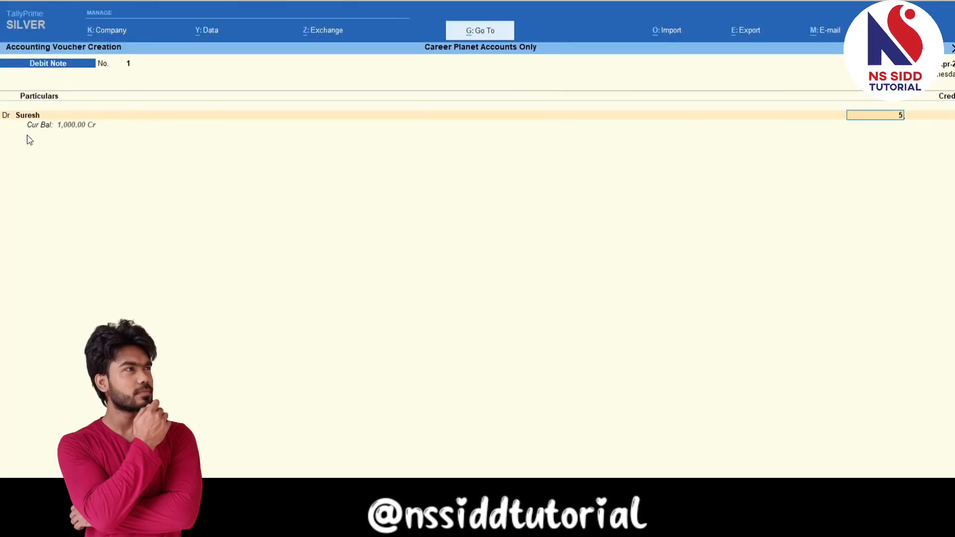
text(00)
key(Return)
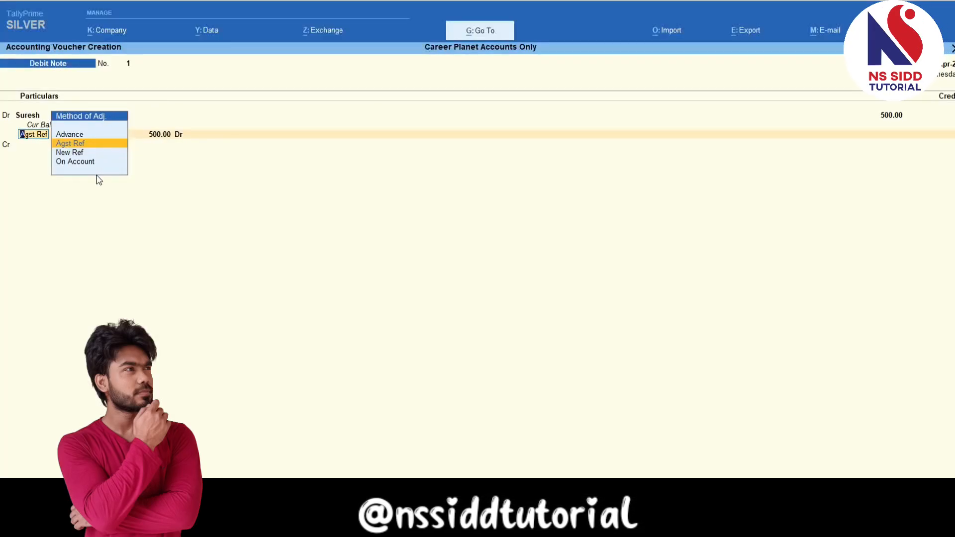
key(Return)
key(Return)
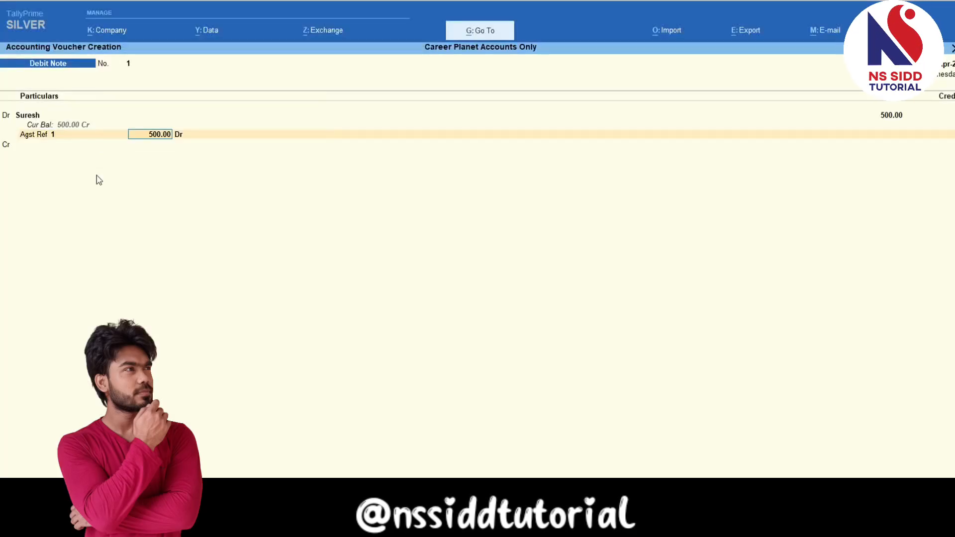
key(Return)
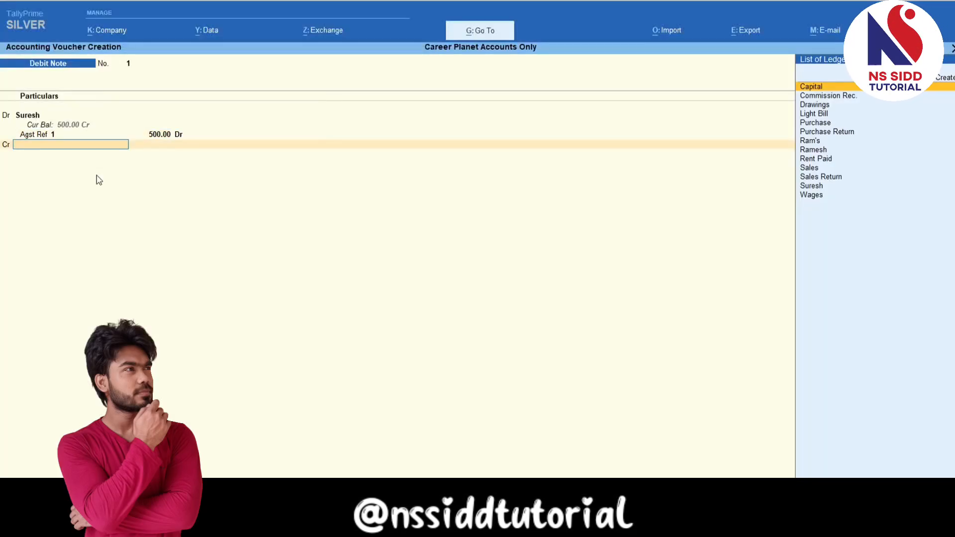
Step: Credit the Purchase Return ledger with 500 and save the debit note without a narration
text(P)
key(Down)
key(Return)
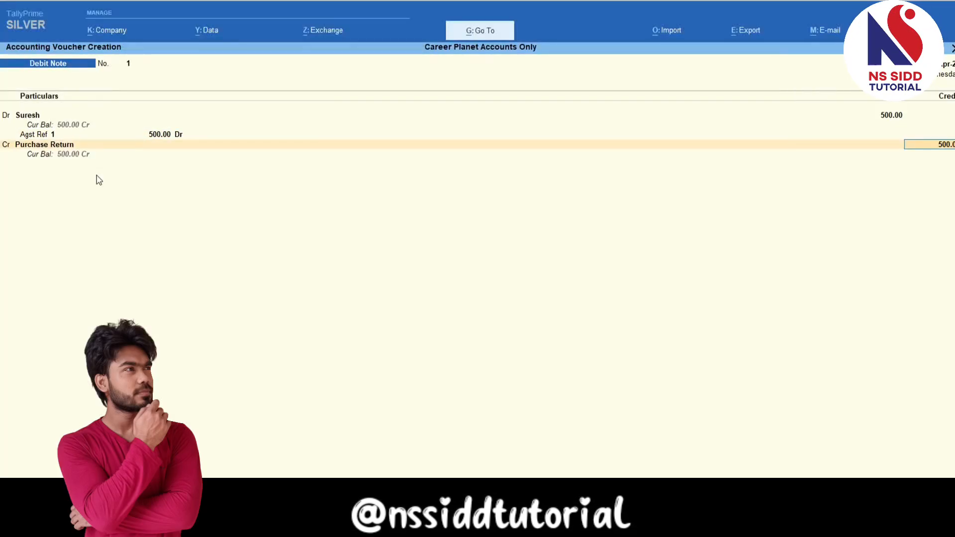
key(Return)
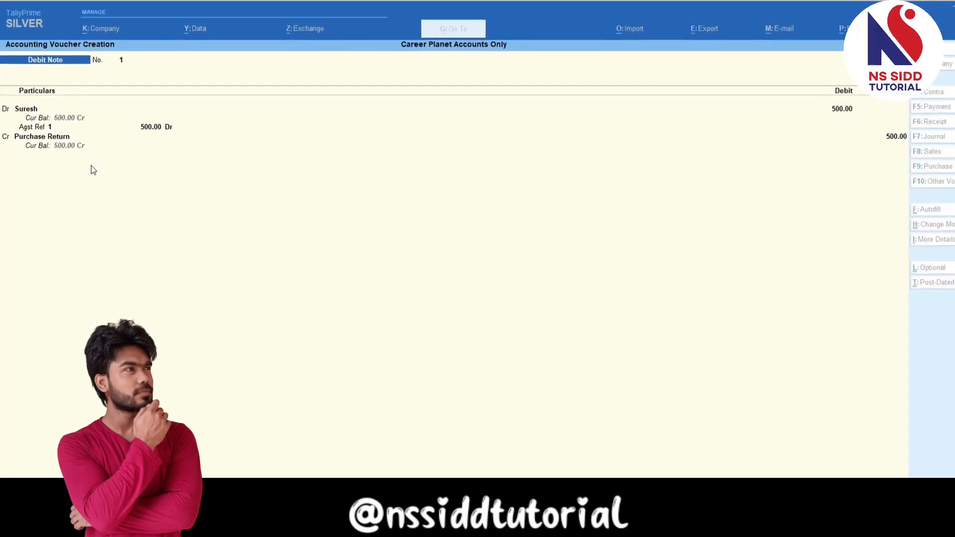
key(Return)
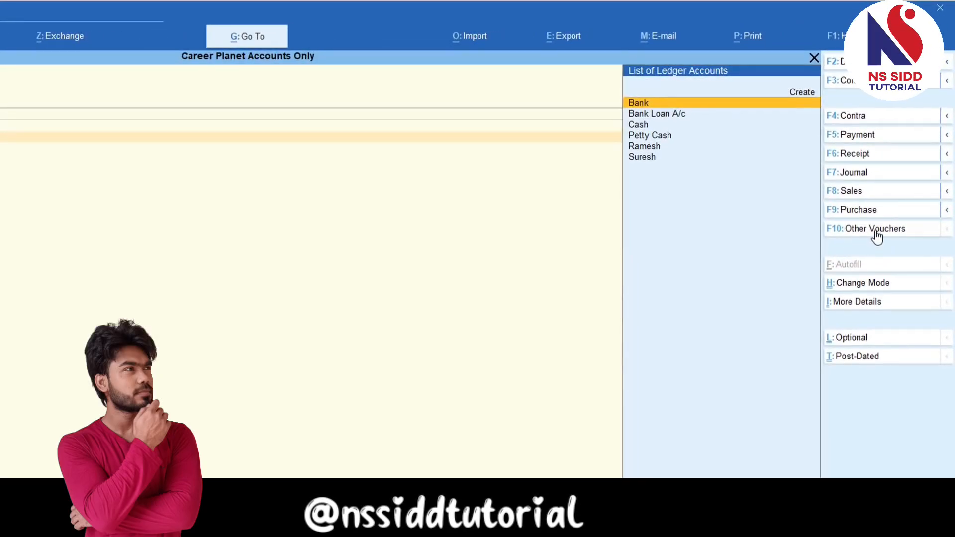
Step: Start a Credit Note voucher from the other voucher types and change its mode to As Voucher
click(876, 236)
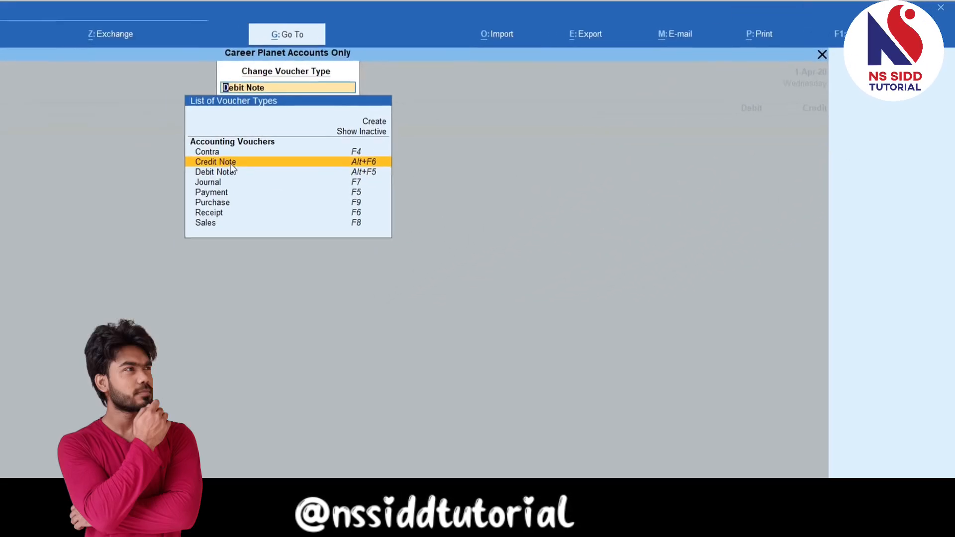
click(226, 163)
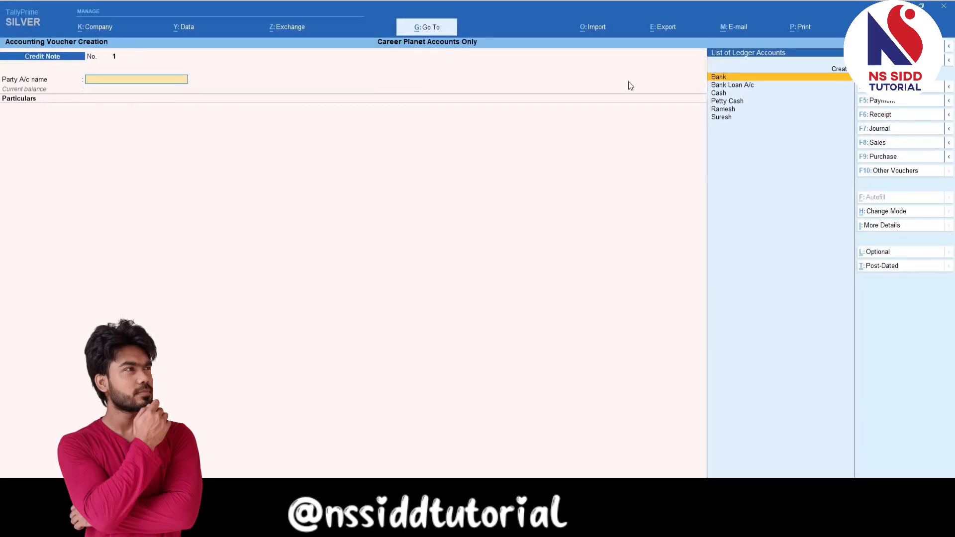
click(901, 211)
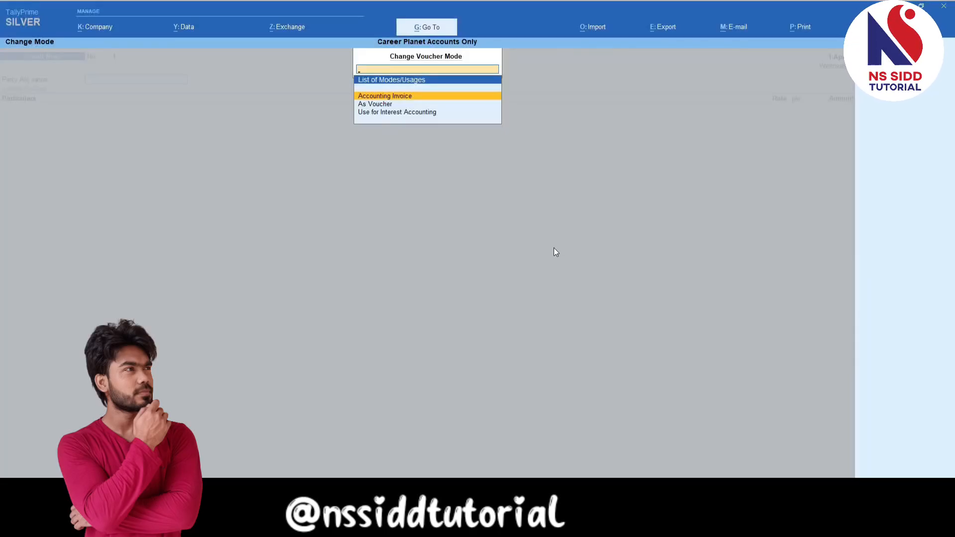
click(390, 105)
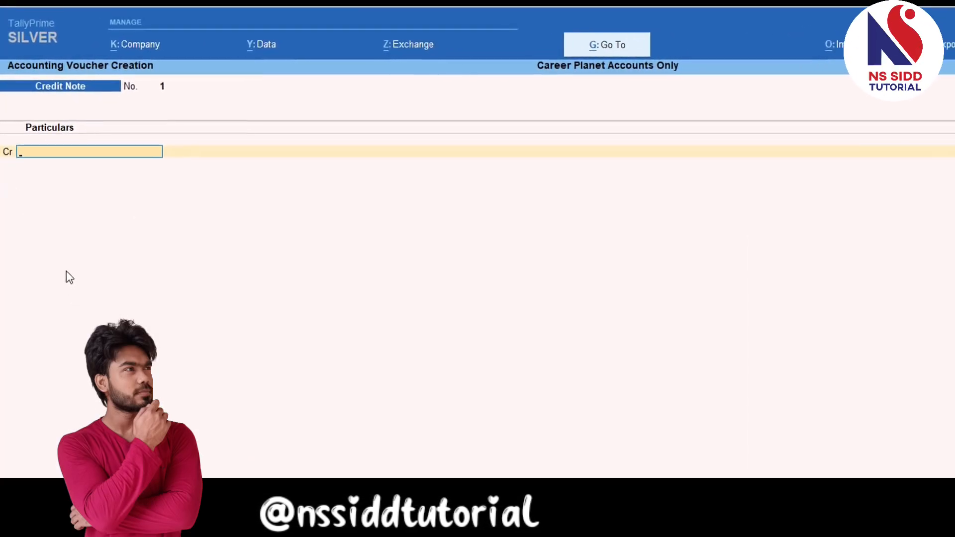
Step: Credit the customer's ledger with 500 in the credit note and allocate it as Agst Ref to bill 1
text(R)
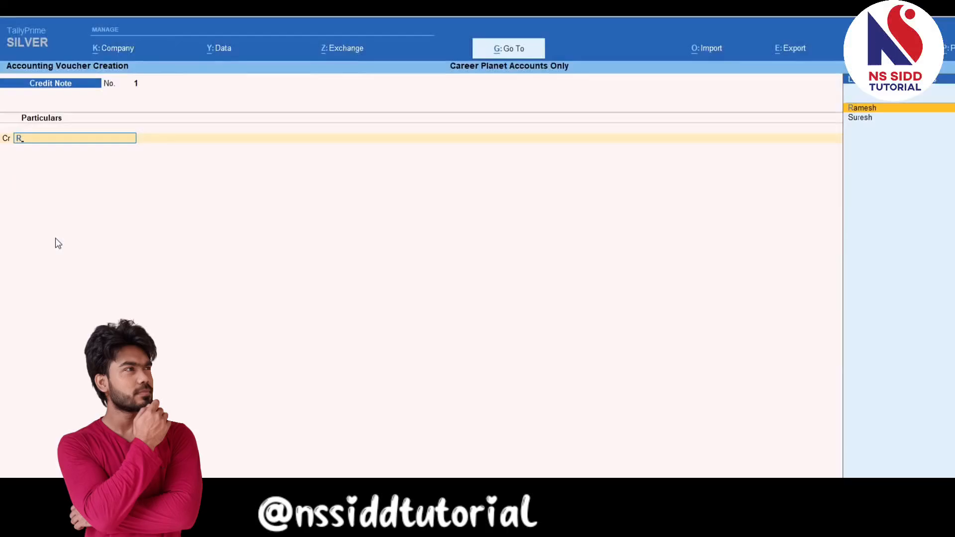
key(Return)
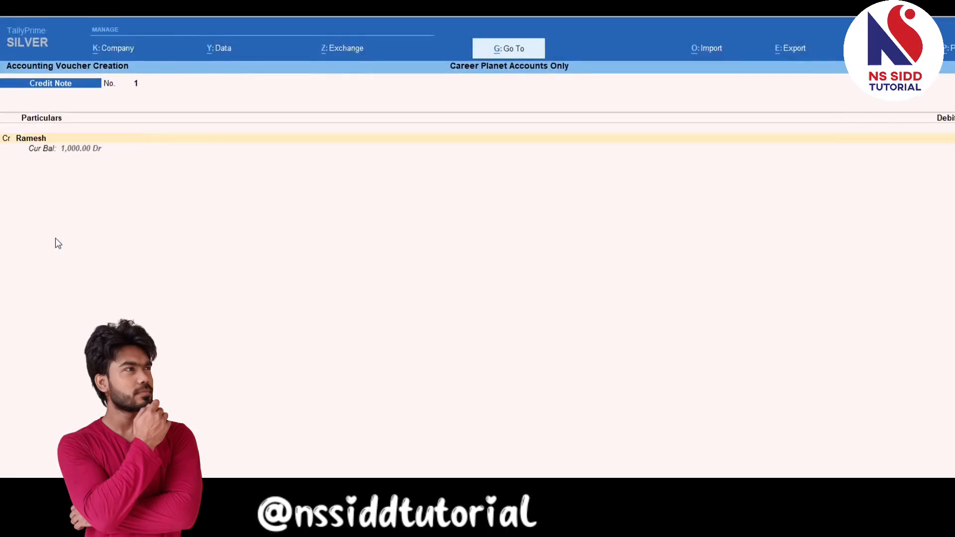
text(500)
key(Return)
key(Return)
key(Return)
key(Return)
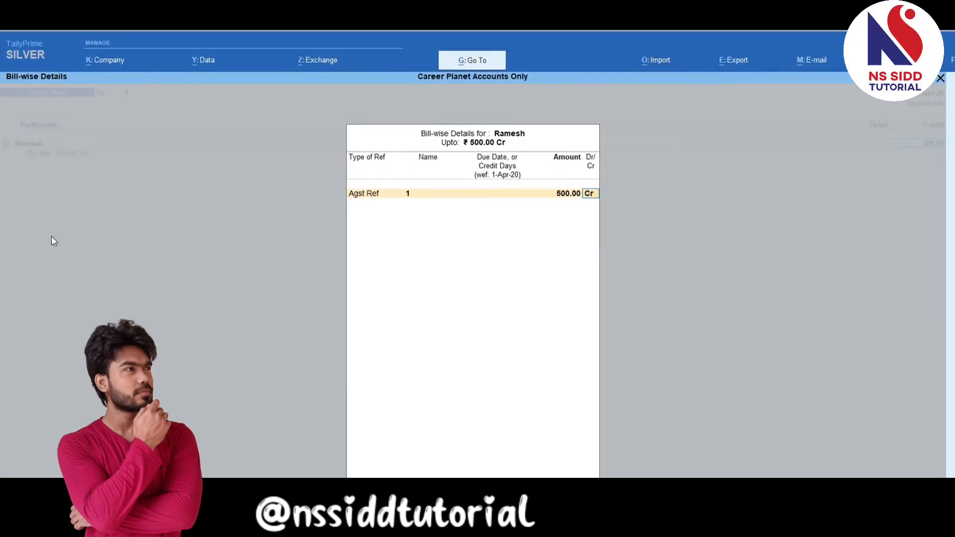
key(Return)
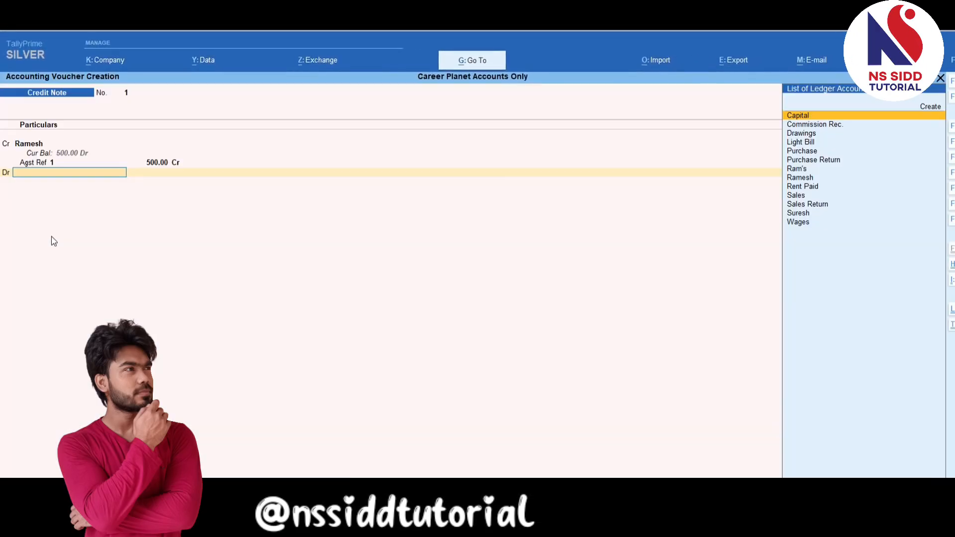
Step: Debit the Sales Return ledger in the credit note
text(s)
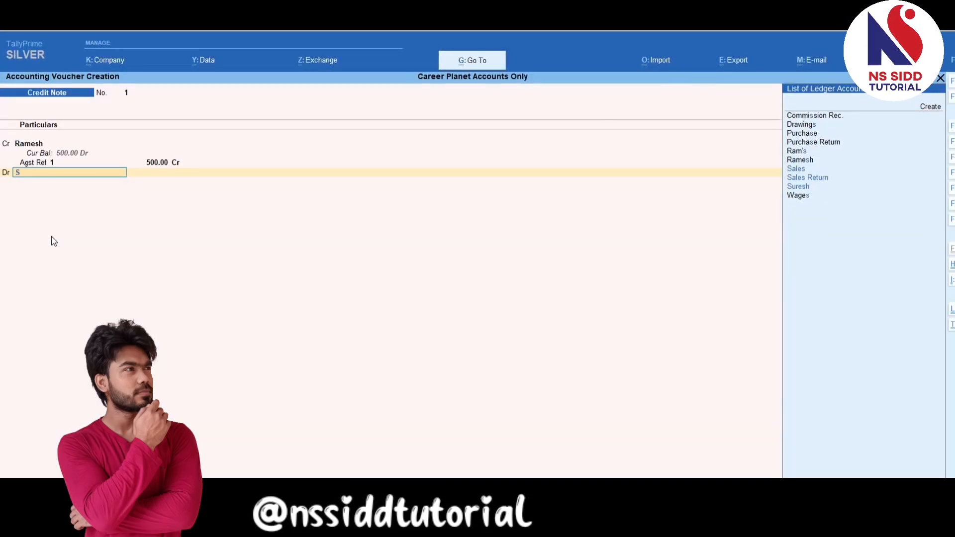